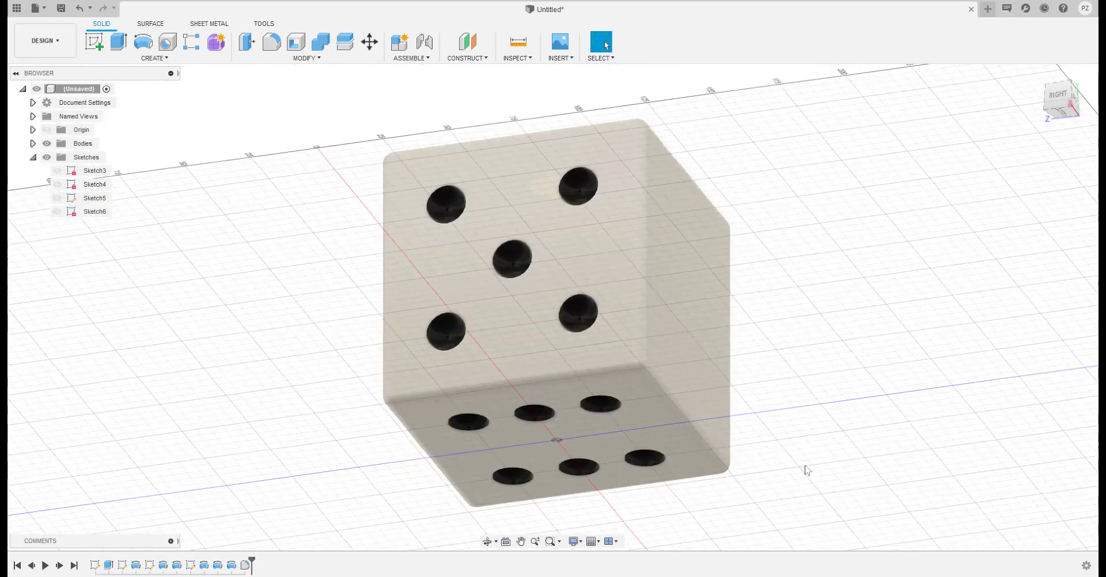
middle_click_drag(805, 469, 404, 276, "shift")
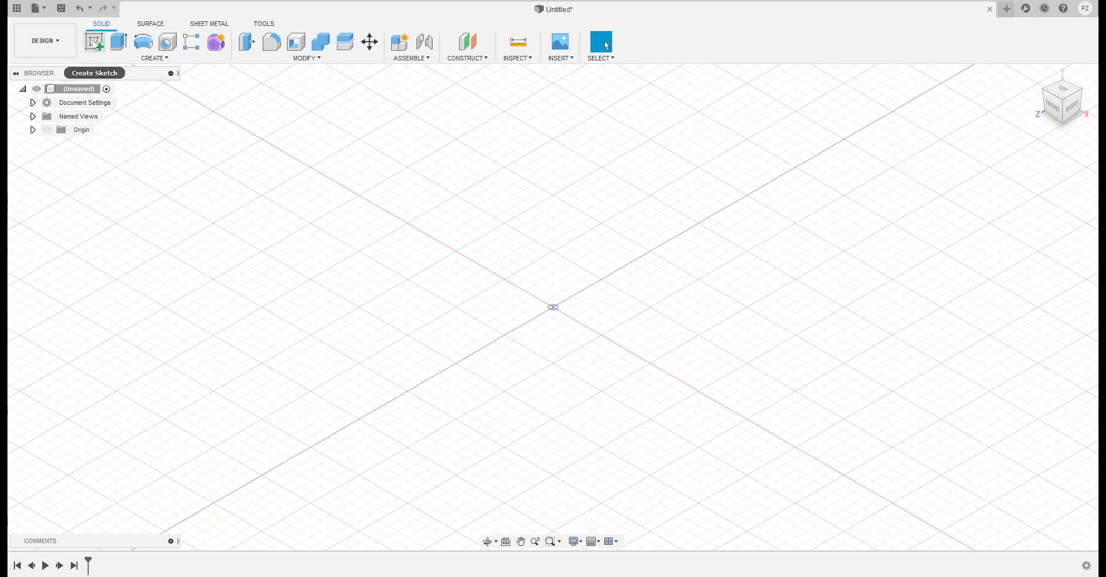
Sketch a center rectangle about 98 by 96 mm on the horizontal origin plane, centred on the origin.
left_click(95, 43)
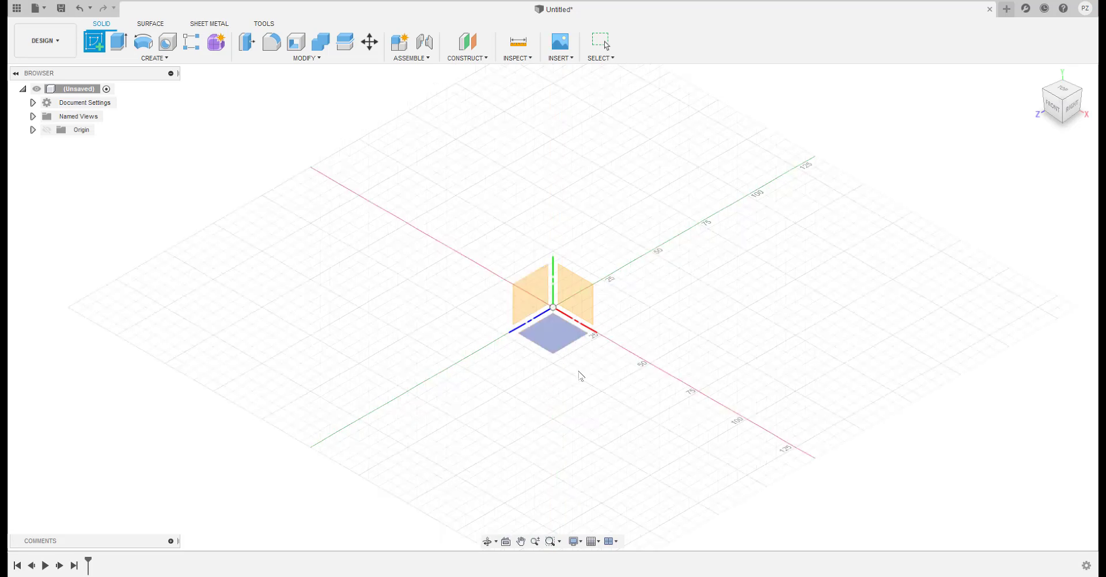
left_click(566, 340)
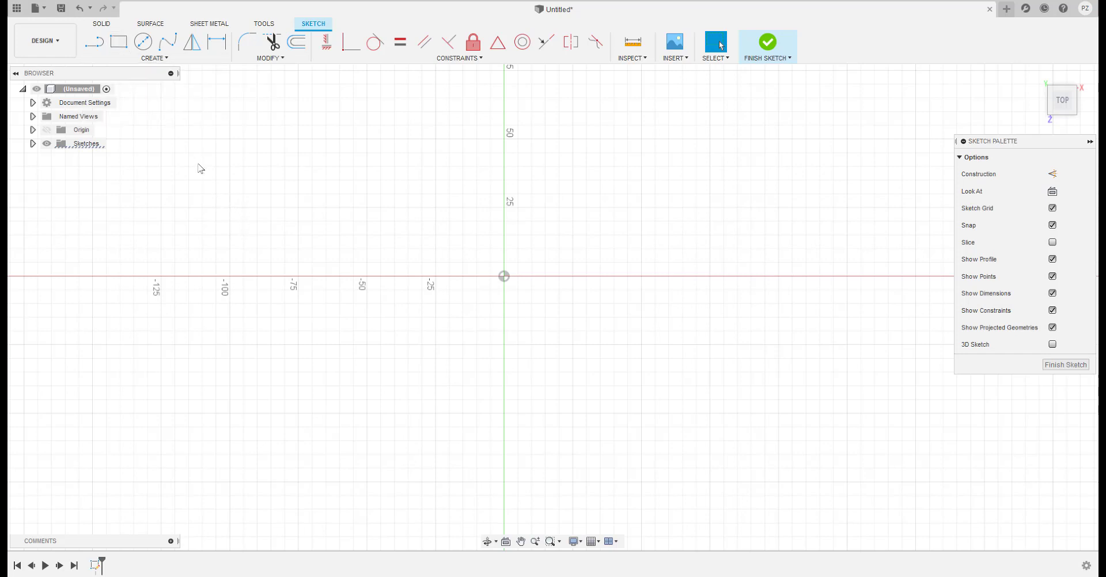
left_click(118, 42)
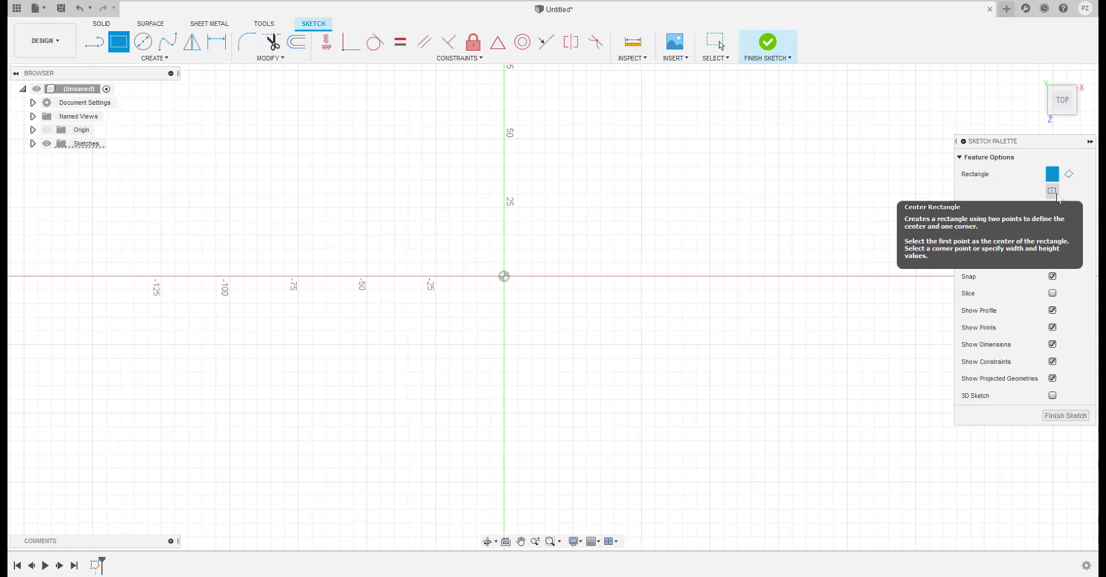
left_click(1058, 199)
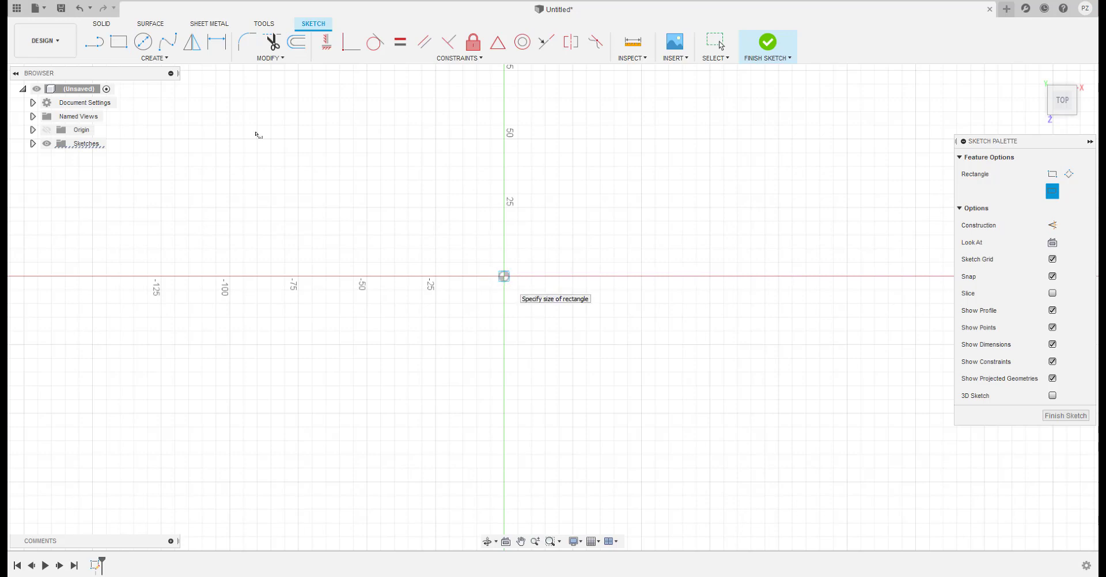
left_click(504, 277)
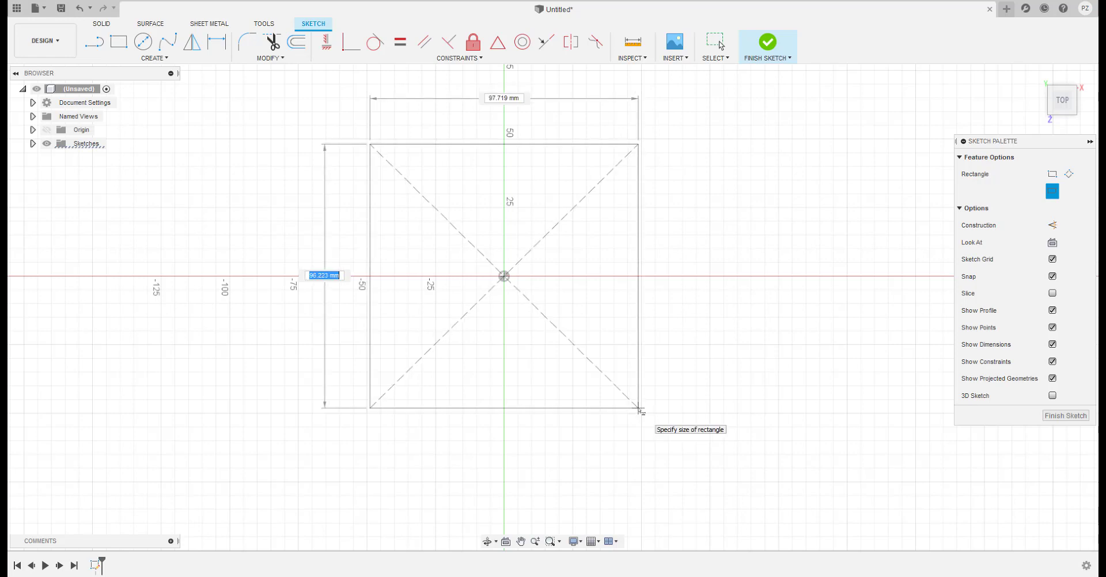
left_click(639, 409)
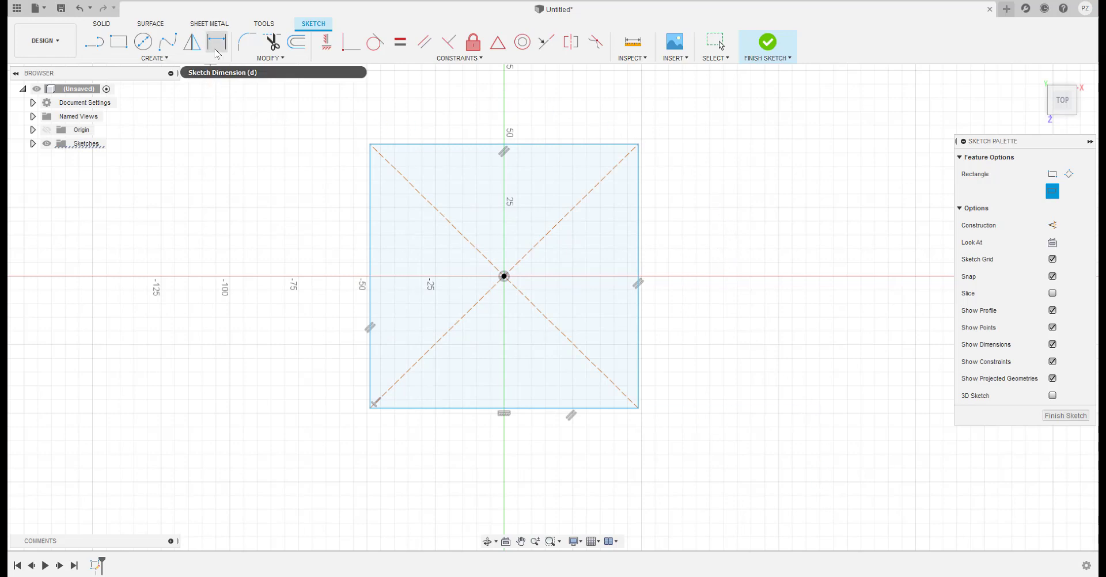
Dimension the upper horizontal edge of the rectangle to 100 mm.
left_click(217, 52)
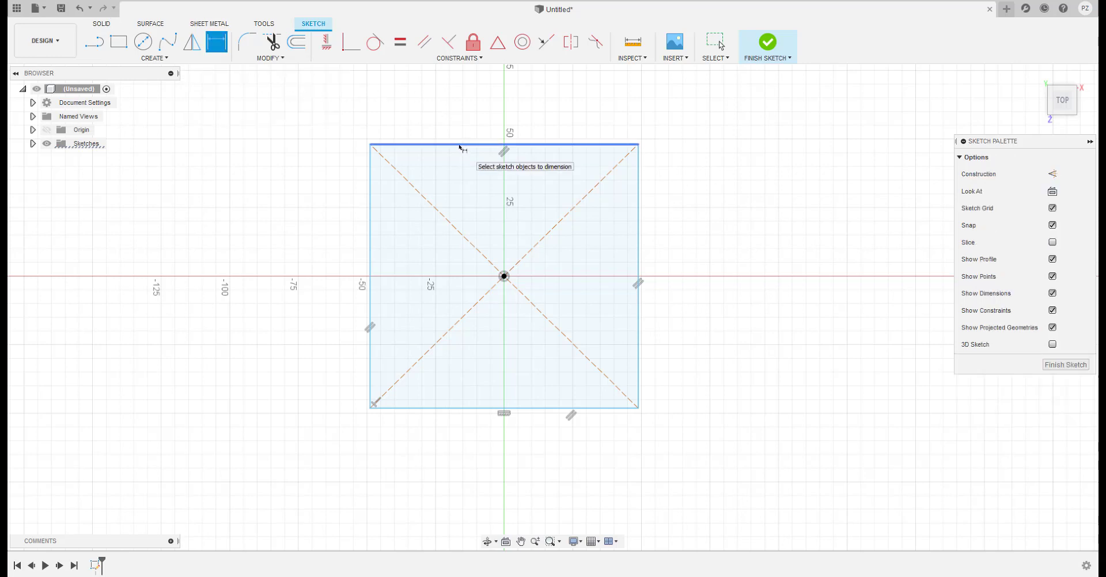
left_click(459, 146)
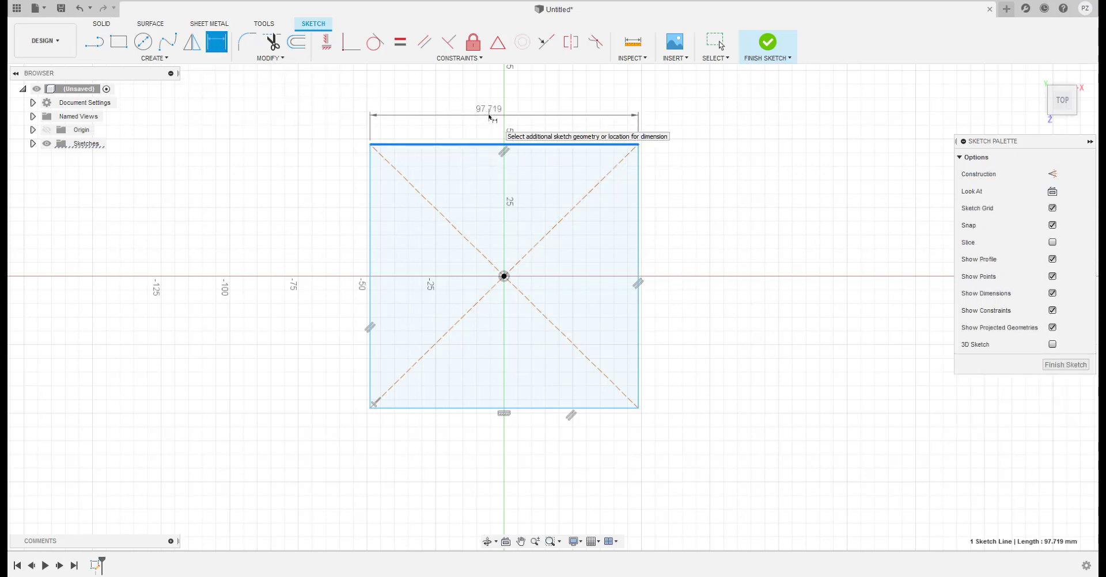
left_click(492, 113)
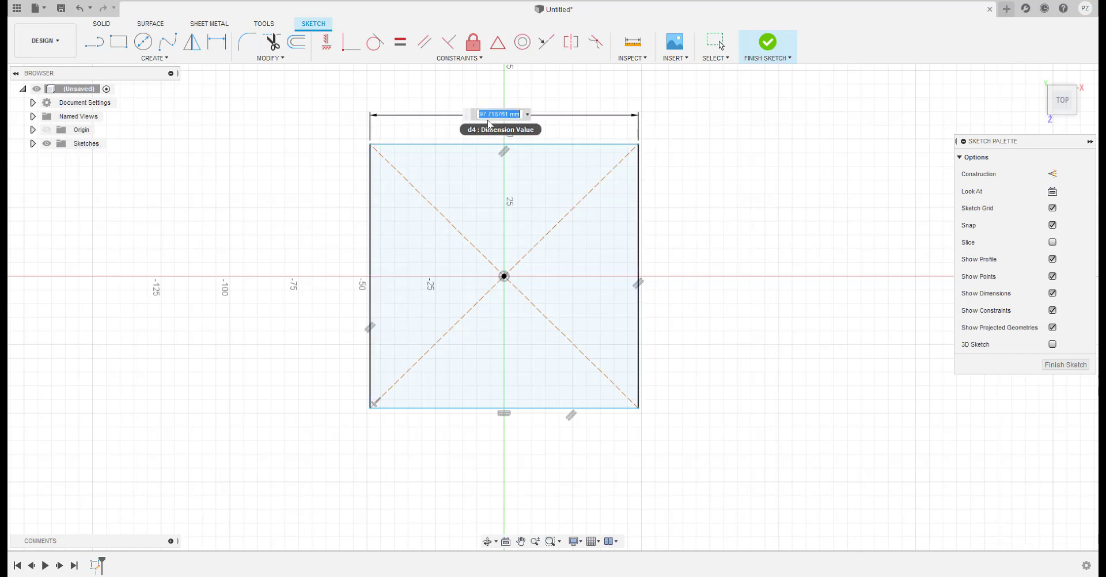
type("100")
key("Return")
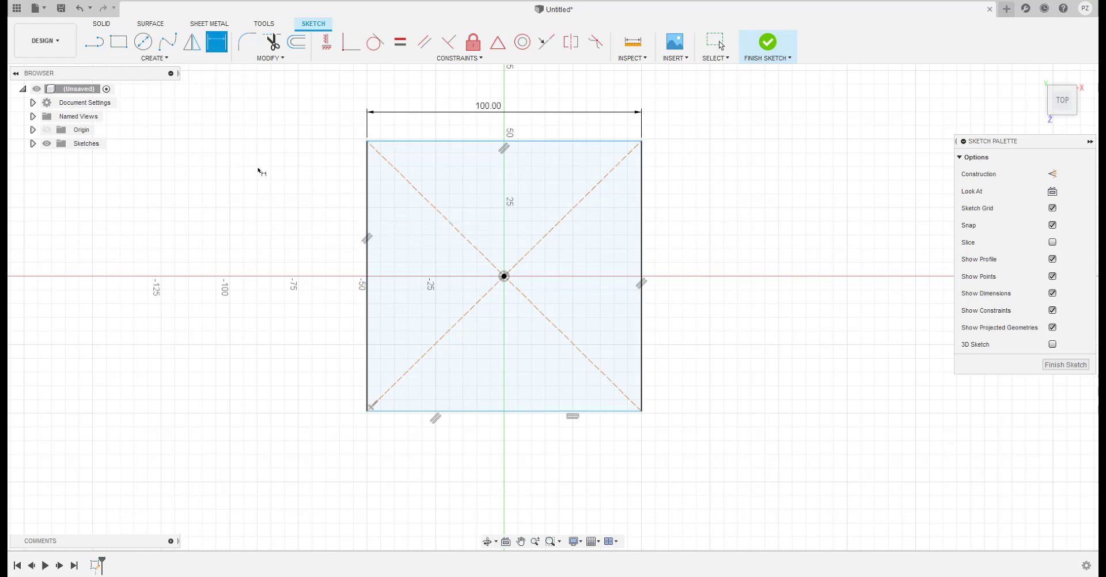
Dimension the rectangle's left vertical edge to 100 mm, making the profile a square.
left_click(368, 207)
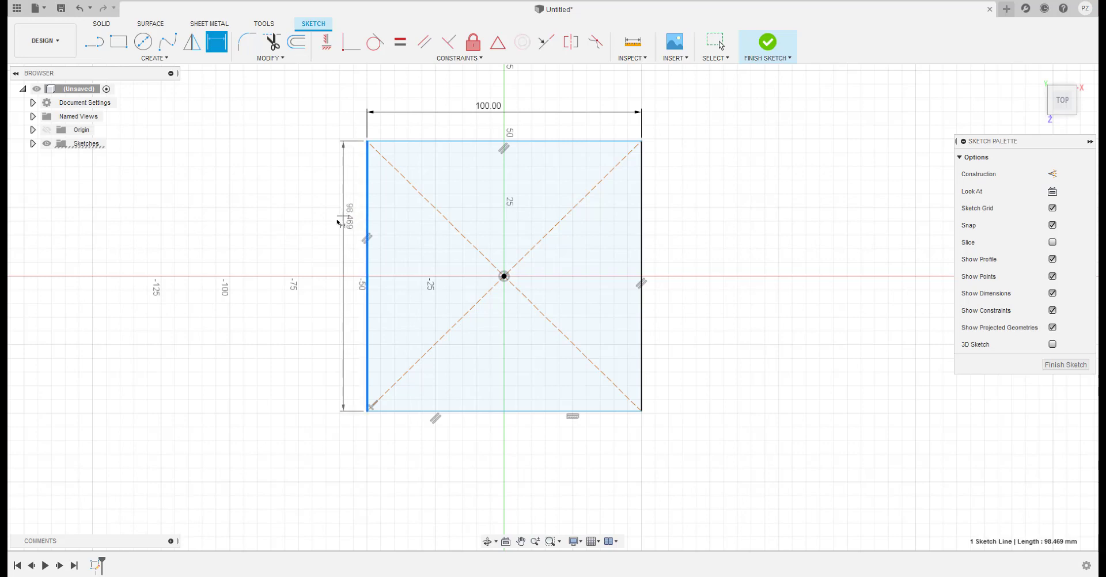
left_click(320, 238)
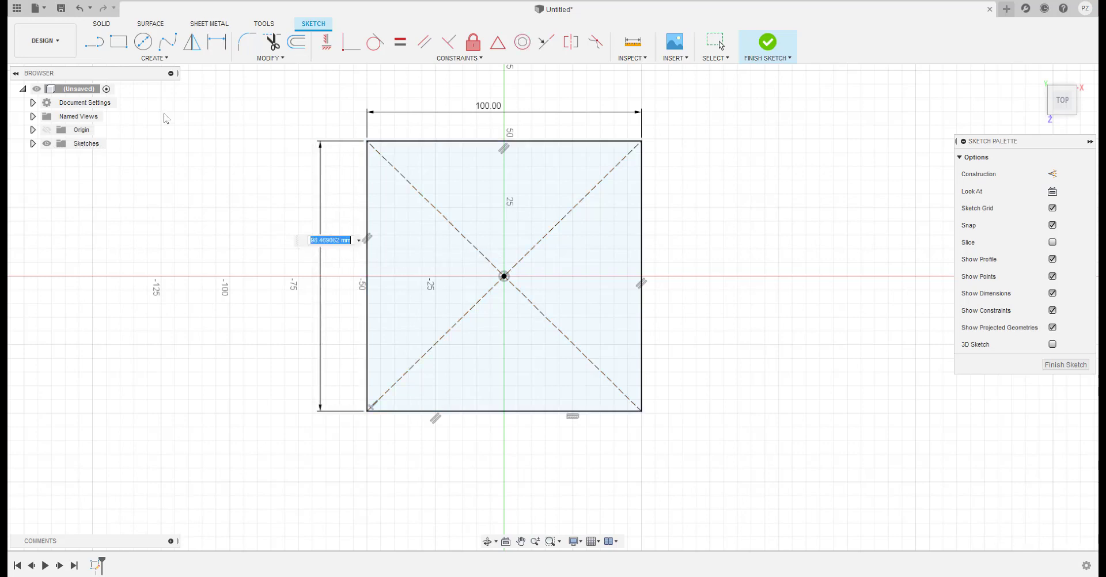
type("100")
key("Return")
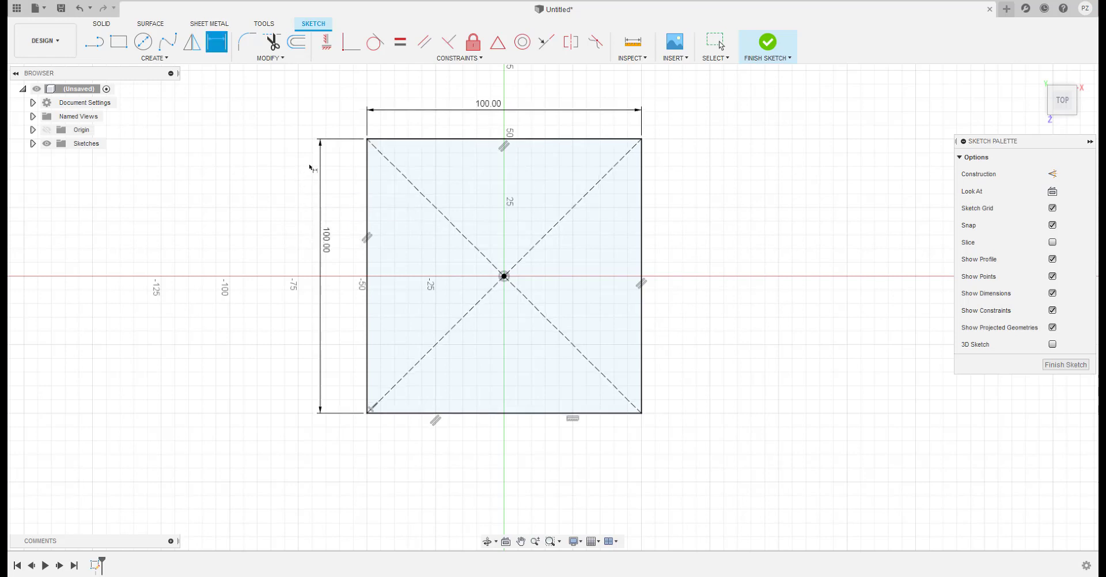
double_click(500, 107)
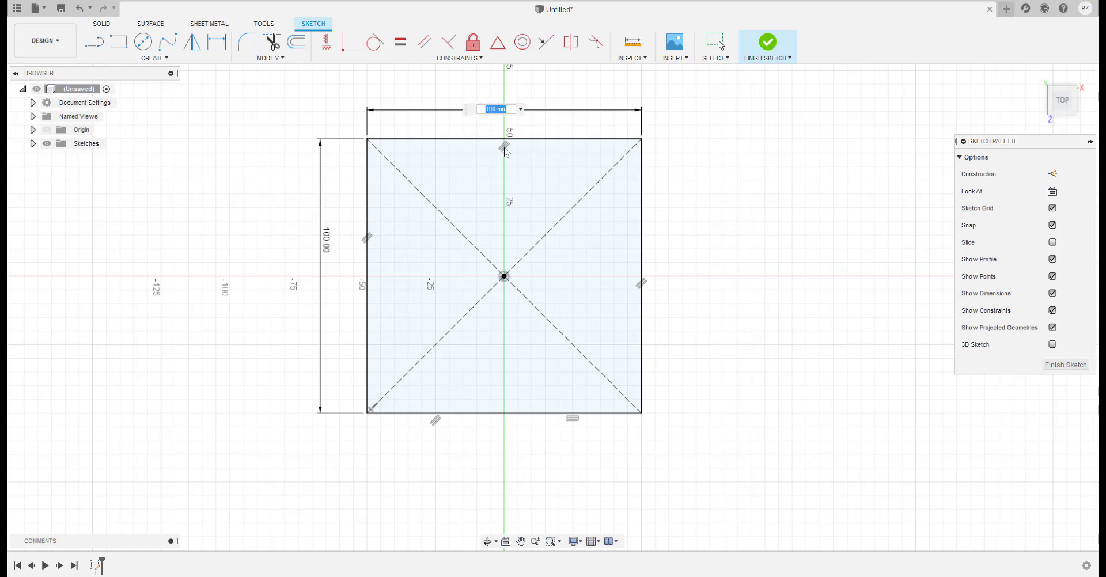
key("Return")
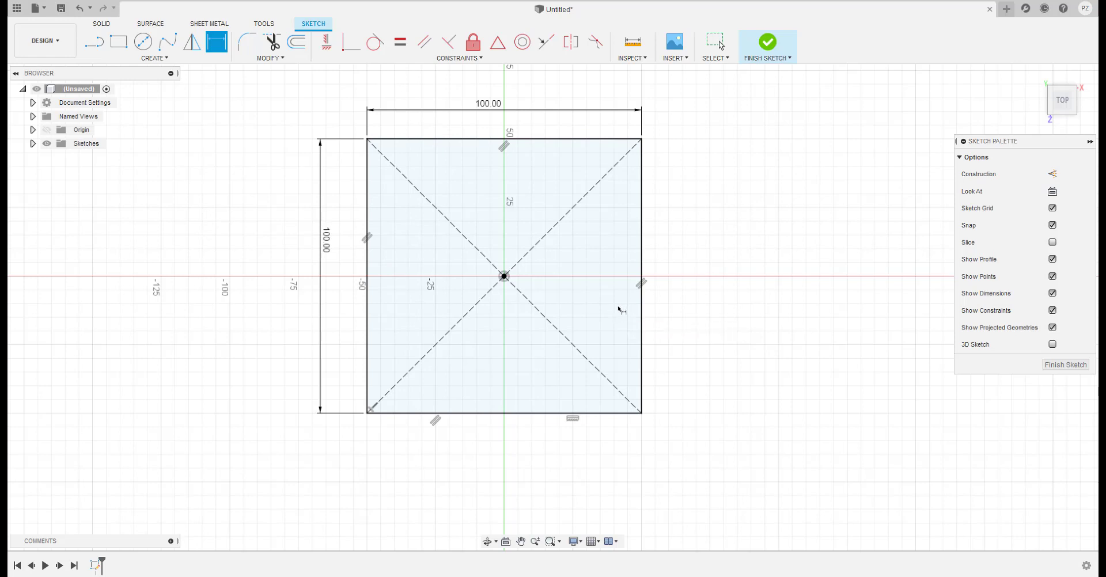
Finish the sketch and extrude the square profile 100 mm upward as a new body.
left_click(768, 43)
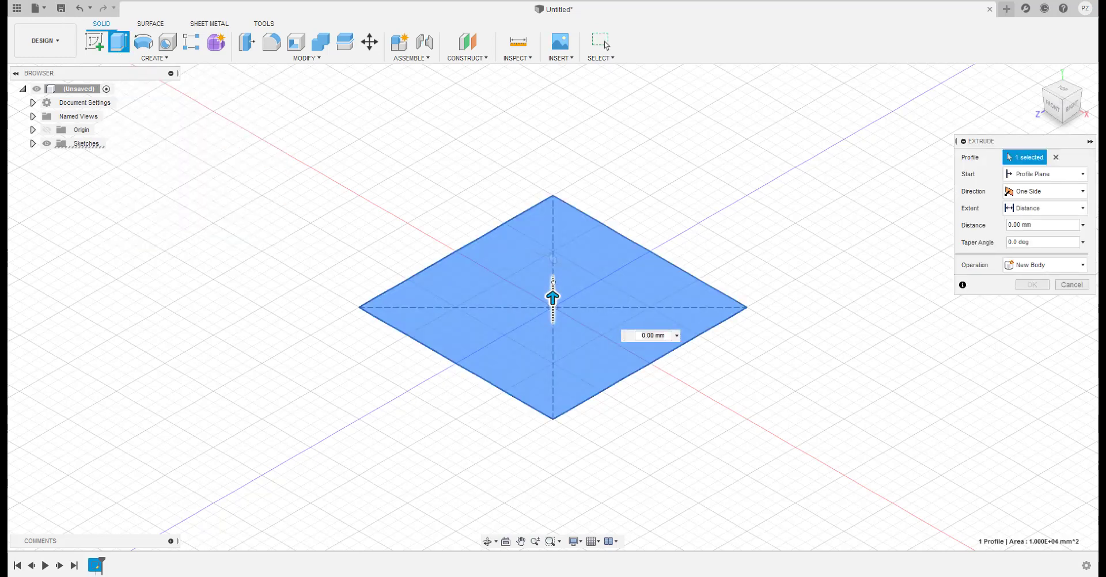
left_click_drag(553, 298, 553, 209)
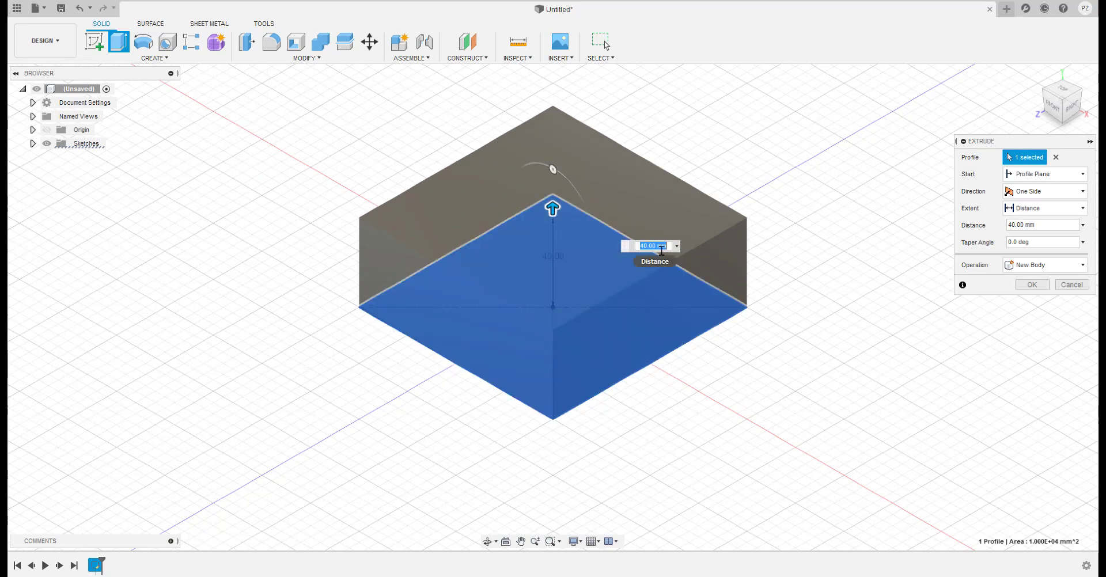
type("100")
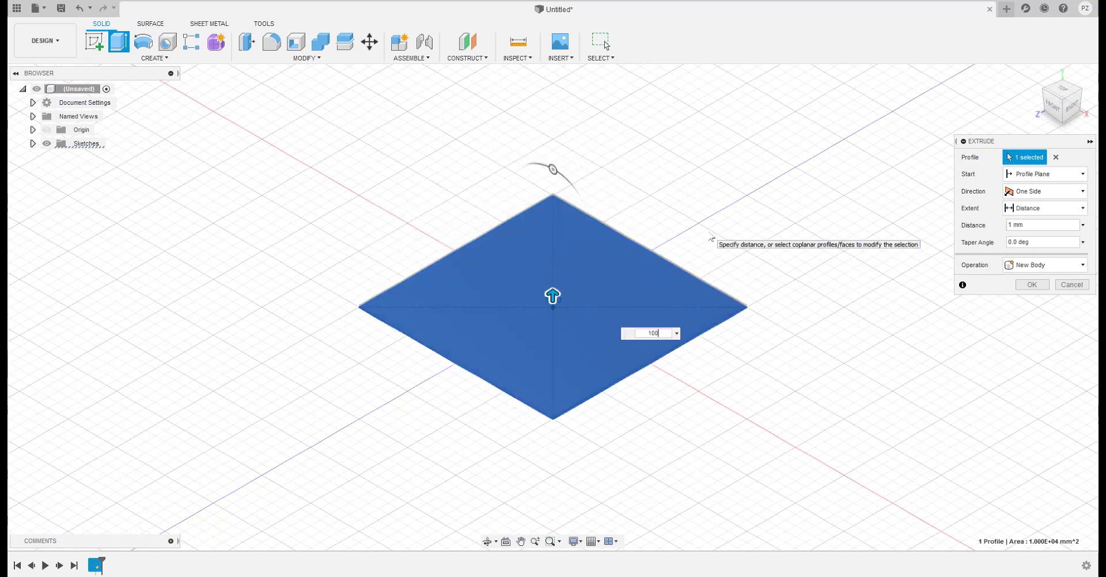
key("Return")
Start a sketch on the cube's top face and draw a 20 mm diameter circle centred on the origin.
middle_click_drag(663, 256, 667, 385)
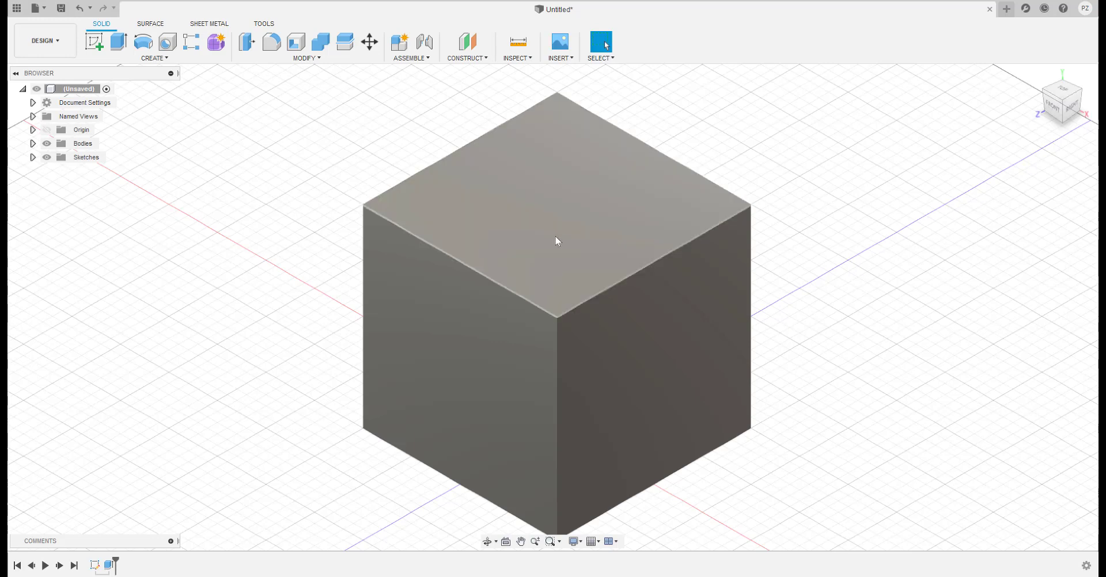
left_click(93, 46)
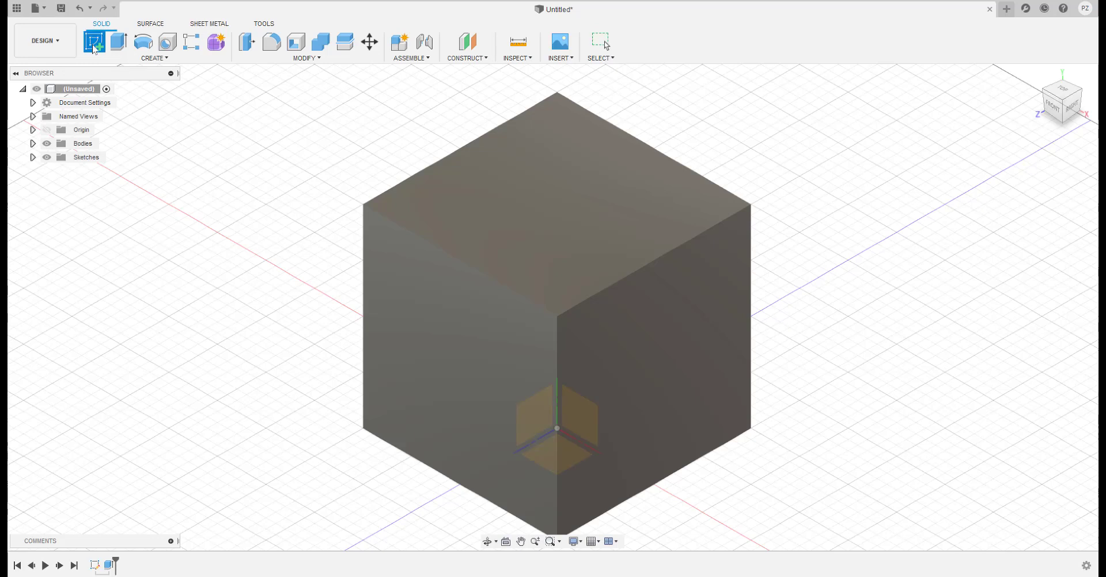
left_click(583, 198)
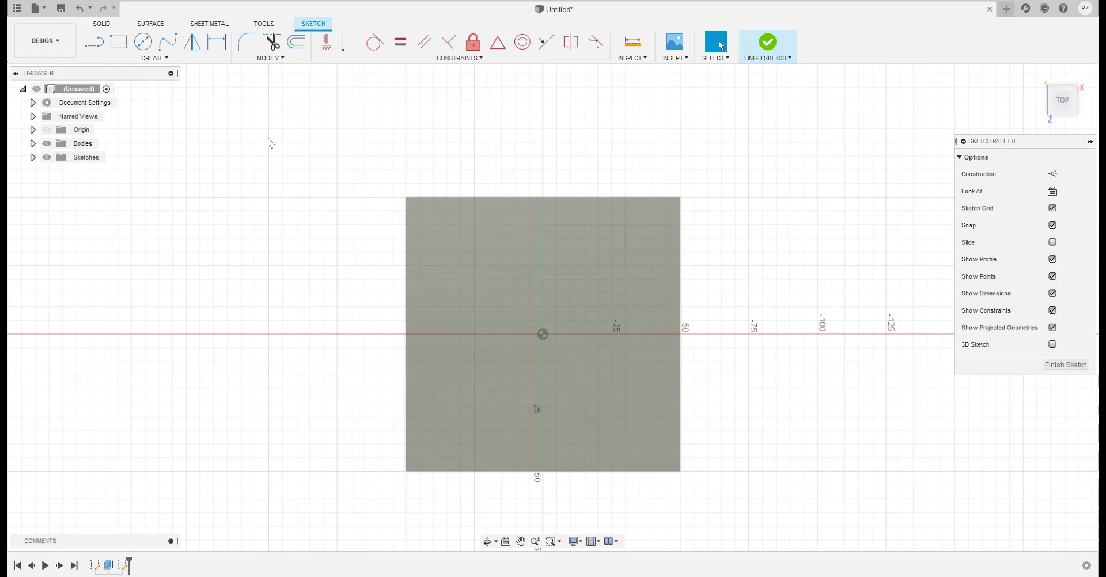
left_click(143, 42)
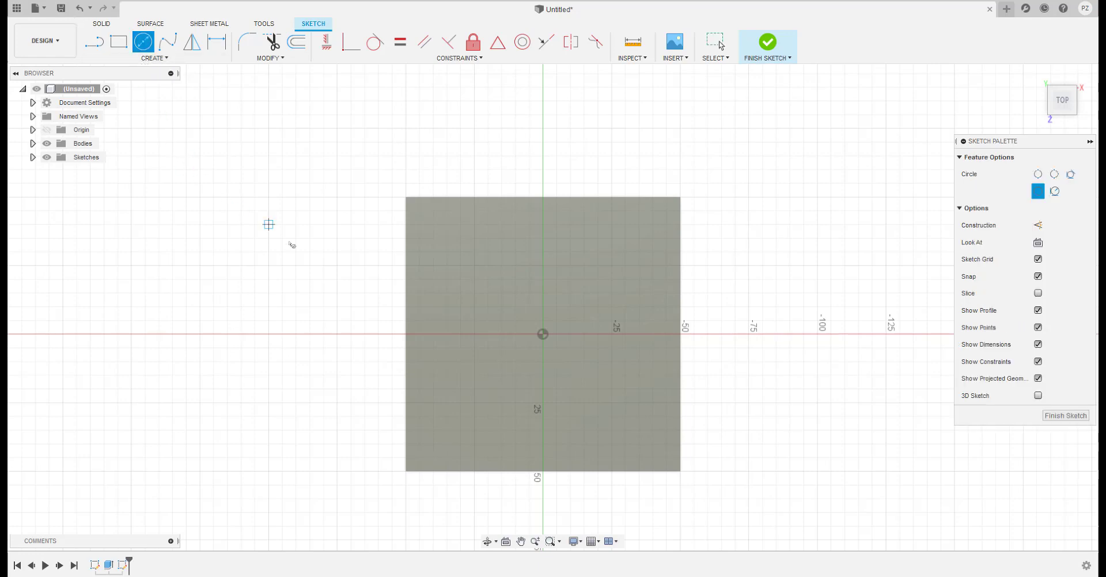
left_click(543, 334)
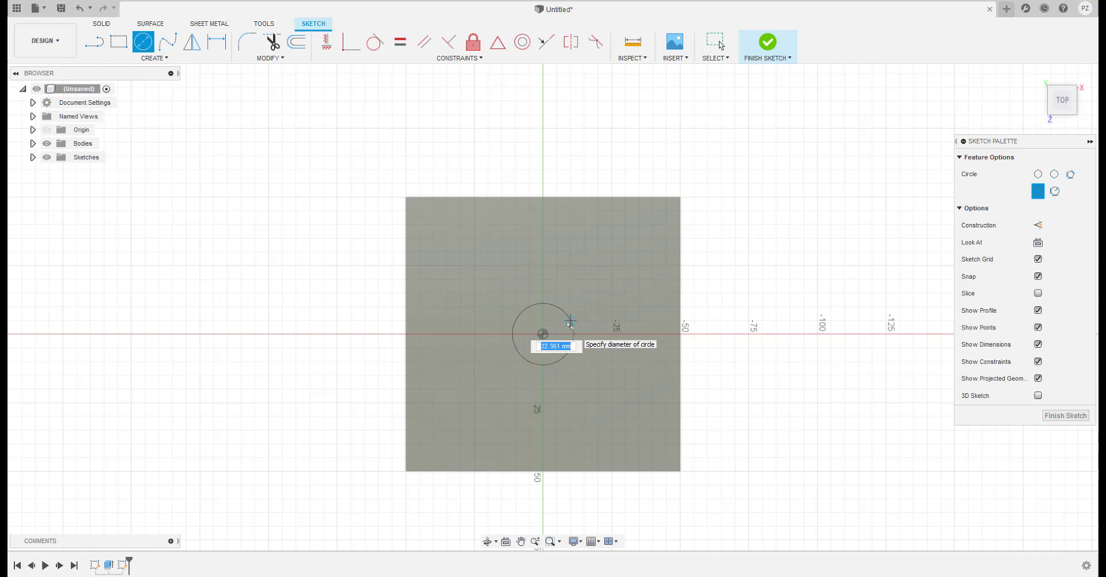
type("20")
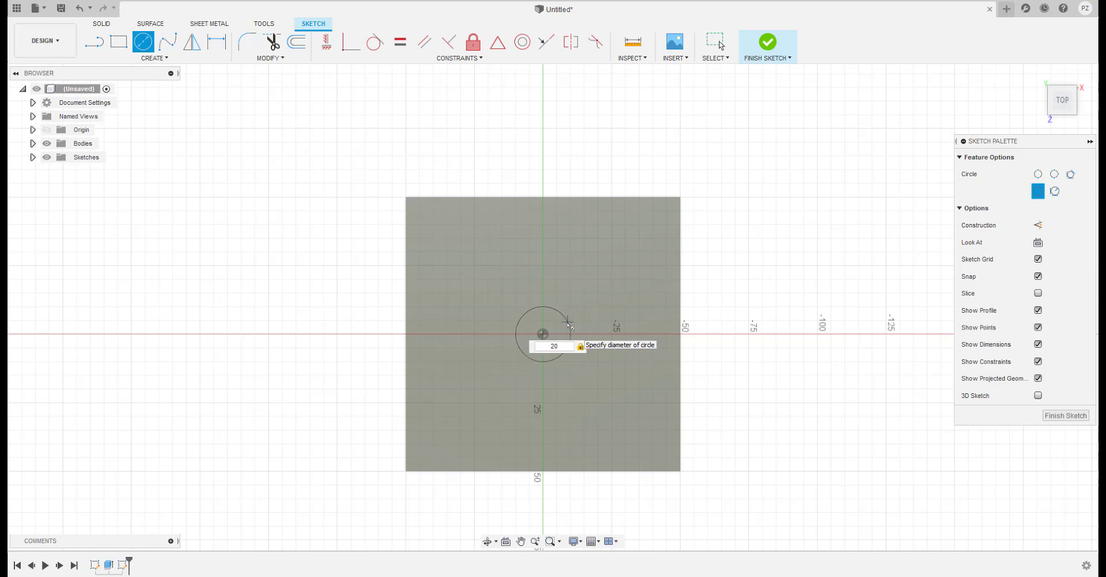
key("Return")
key("Escape")
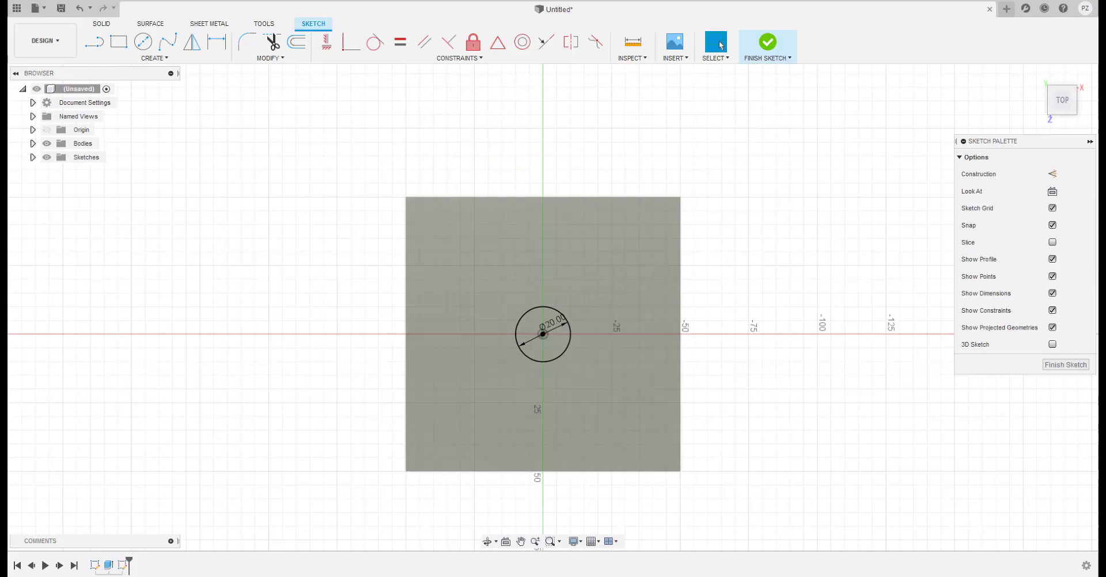
Draw a vertical line across the circle through its centre, from its uppermost point to its lowest point.
scroll(544, 362, "up", 5)
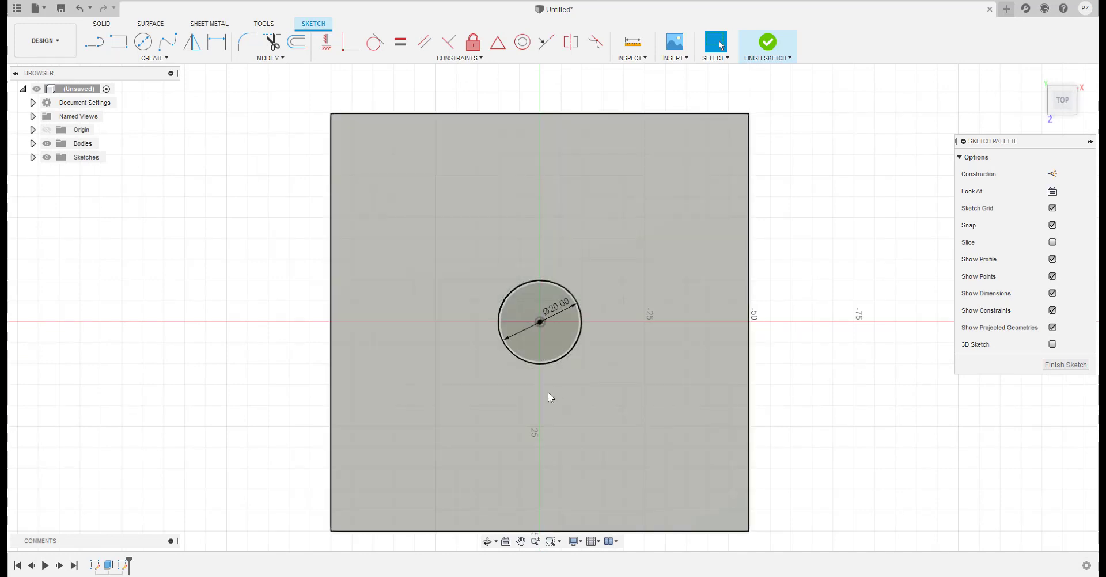
scroll(536, 409, "up", 1)
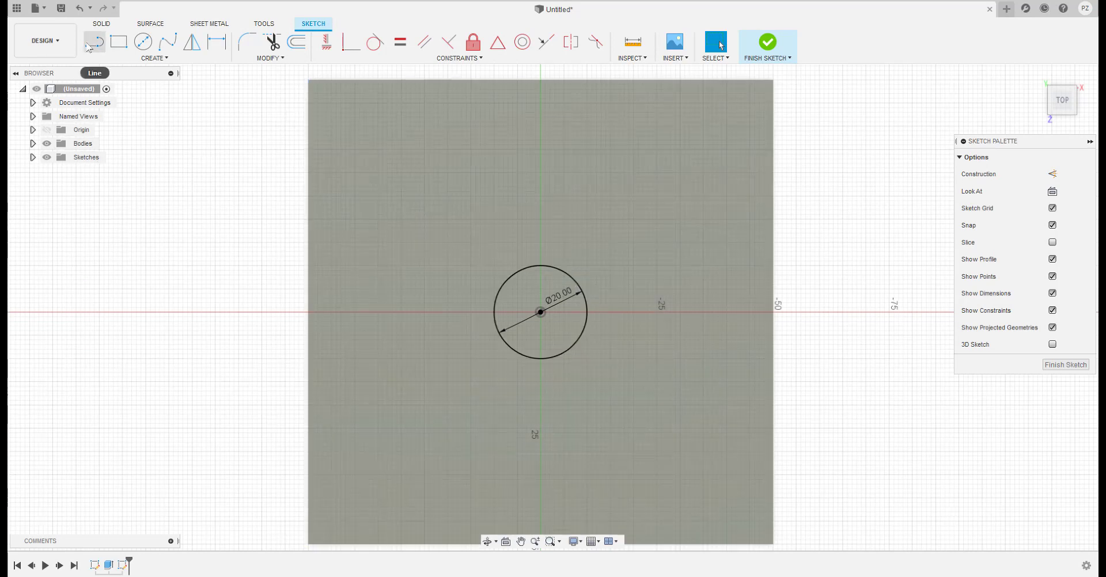
left_click(92, 43)
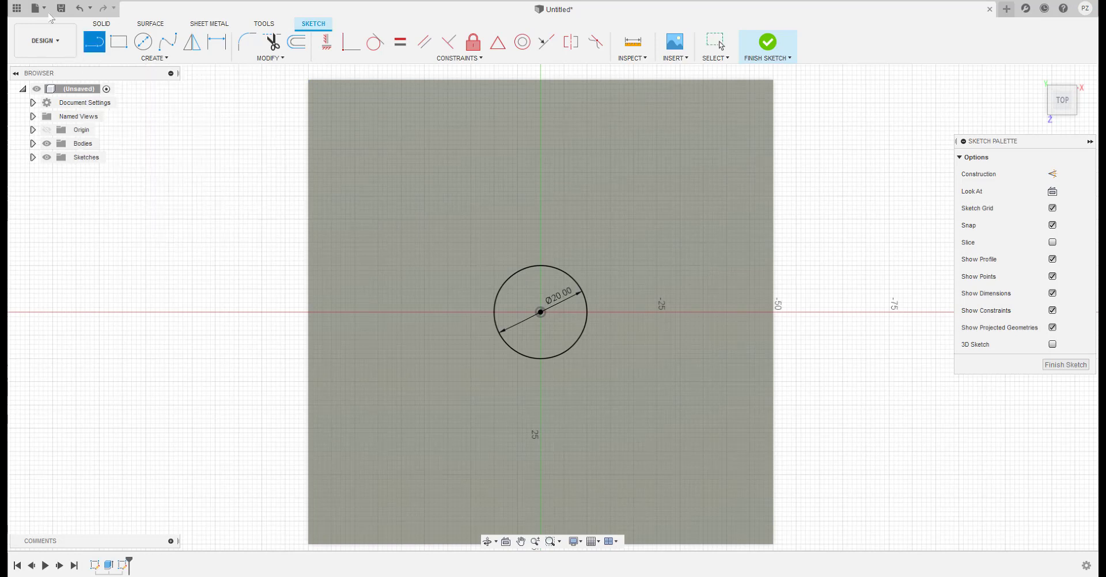
left_click(541, 267)
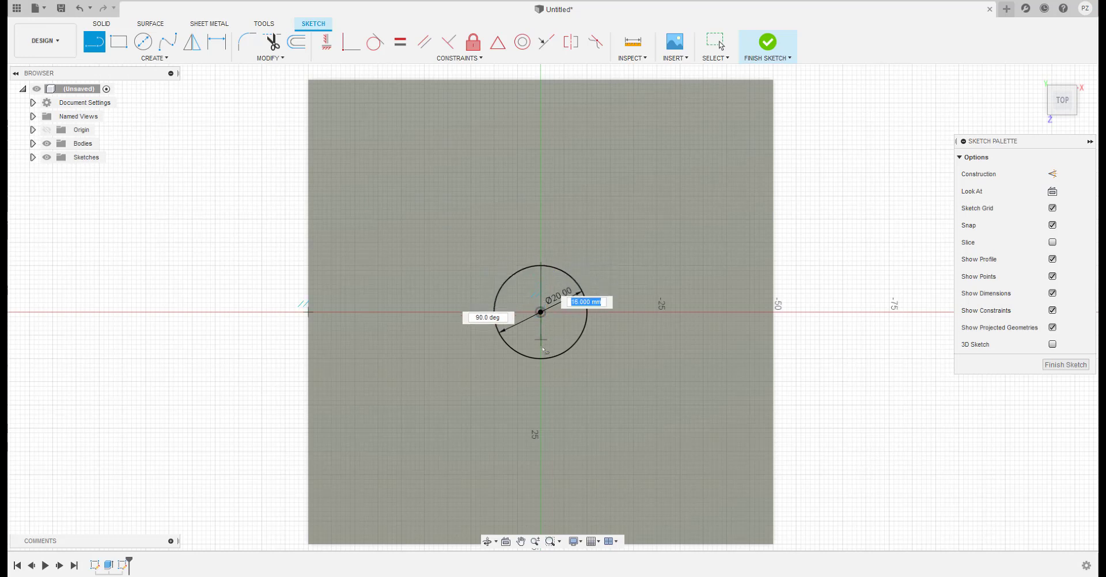
left_click(545, 361)
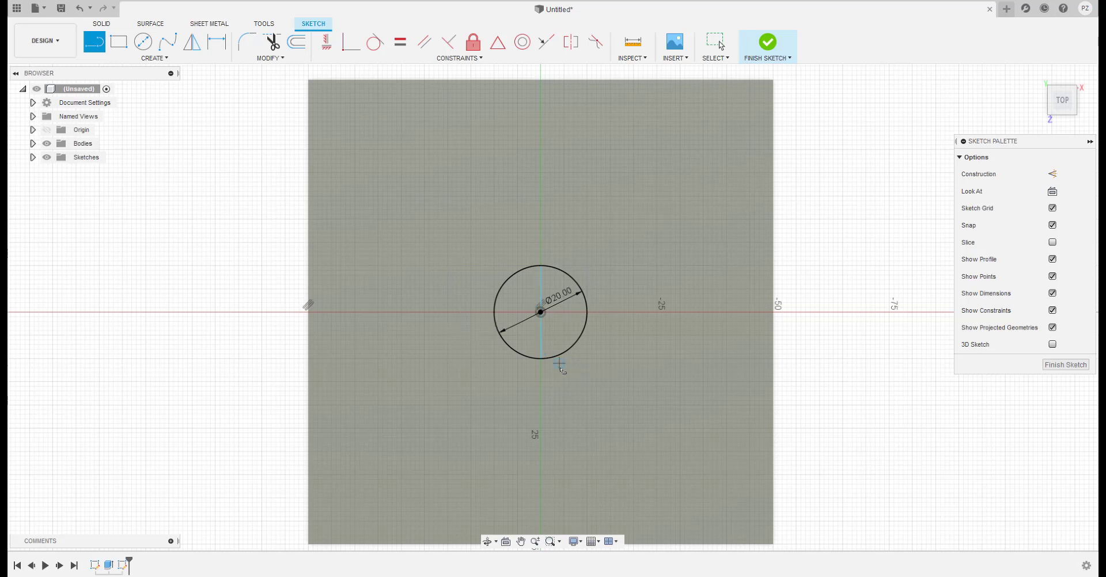
scroll(546, 361, "down", 2)
scroll(548, 284, "up", 5)
scroll(548, 283, "up", 6)
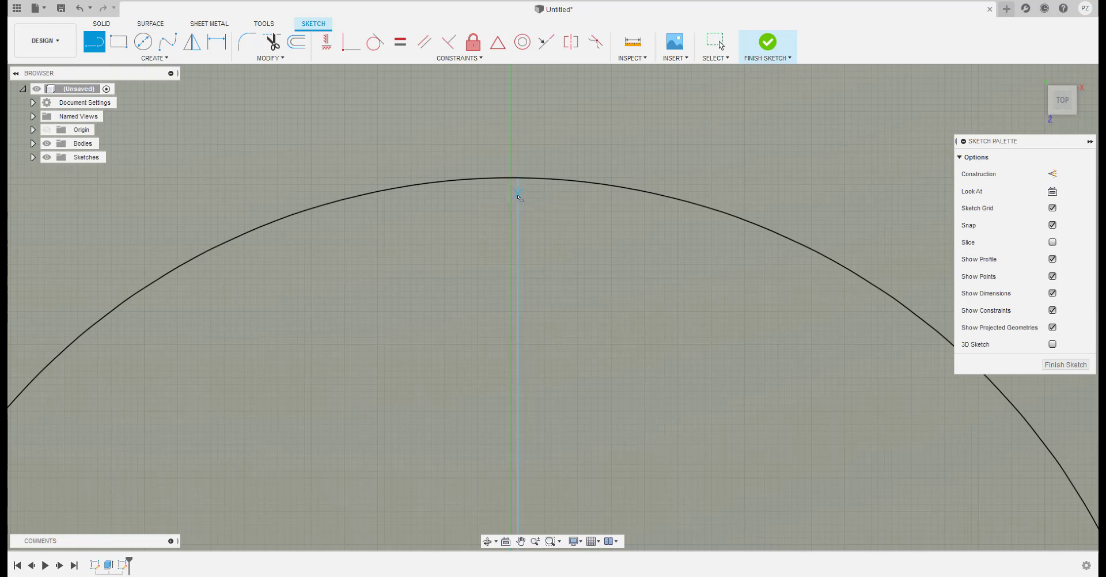
scroll(521, 280, "down", 5)
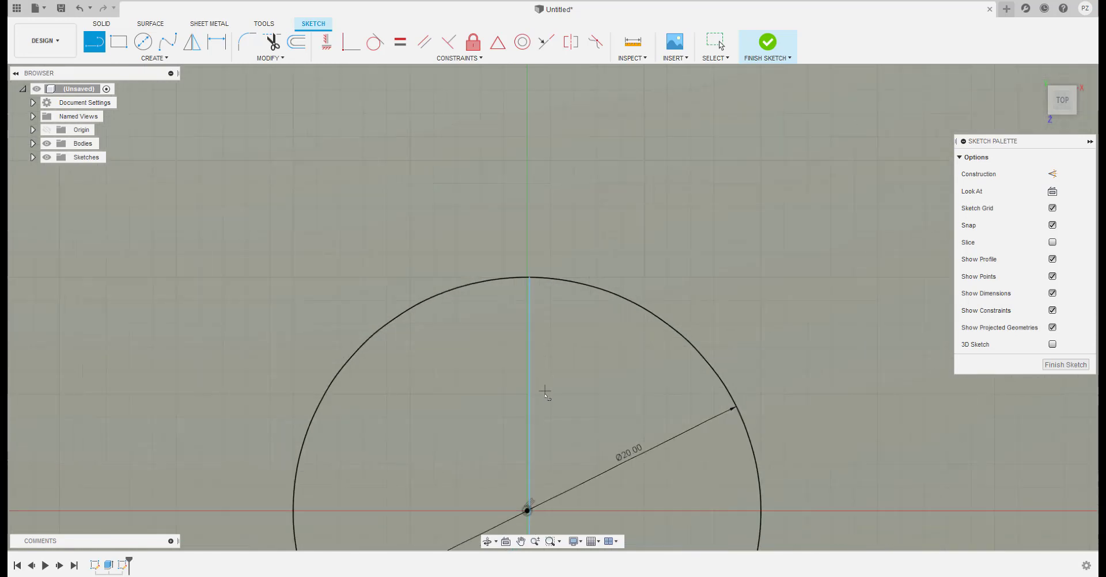
scroll(553, 423, "down", 1)
middle_click_drag(559, 426, 565, 356)
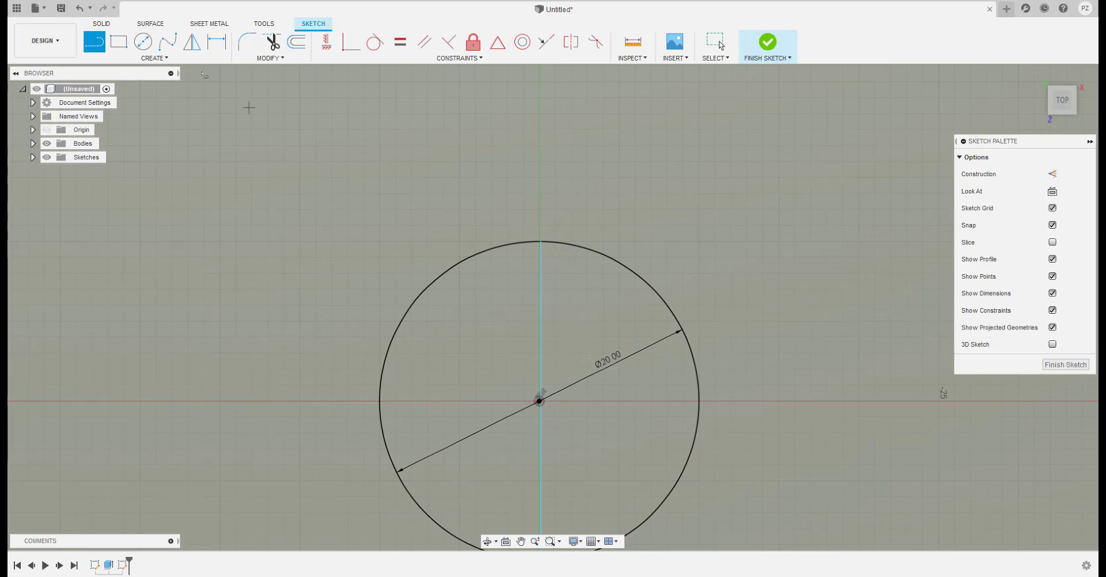
key("Escape")
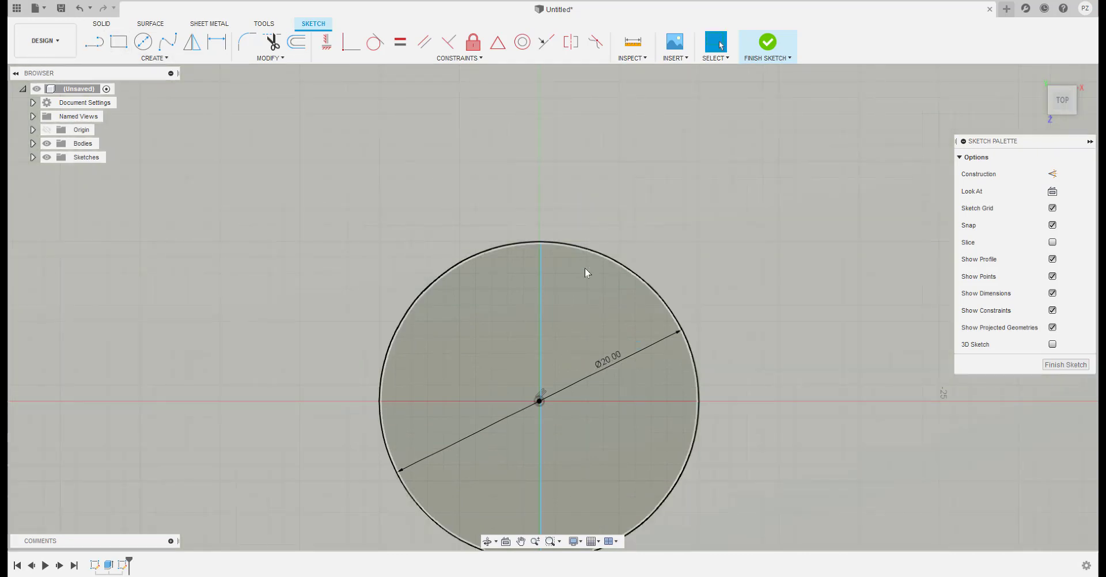
Delete the vertical line across the circle and draw two vertical lines from its centre to its uppermost and lowest points.
left_click(540, 312)
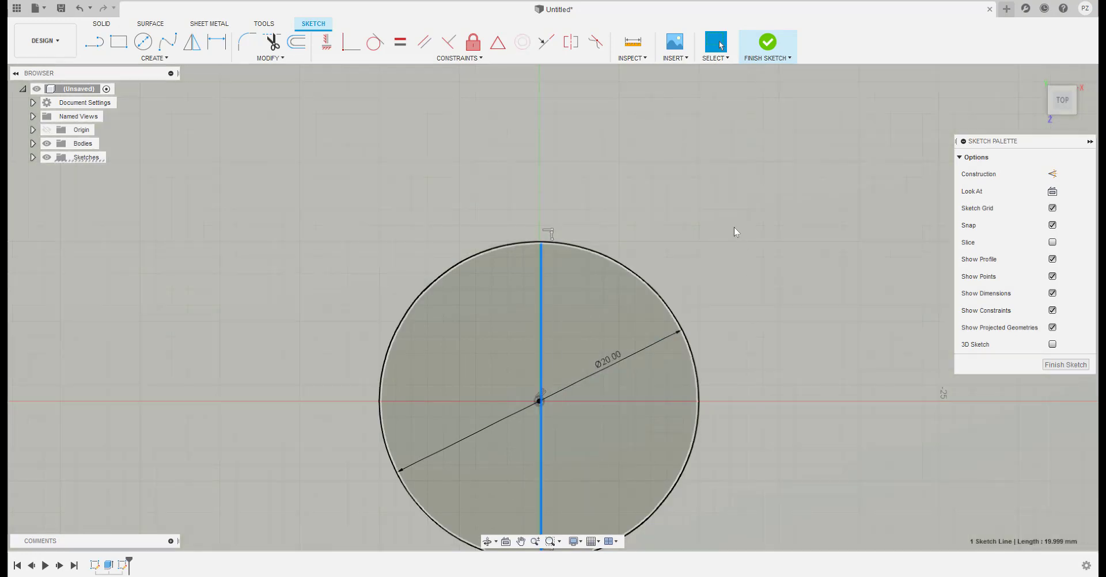
key("Delete")
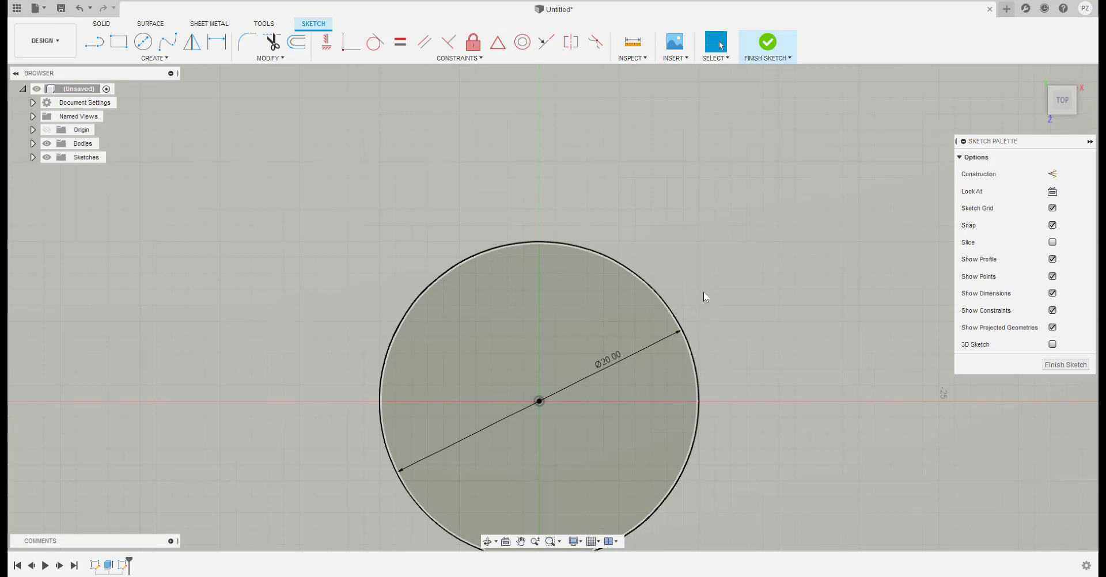
middle_click_drag(705, 297, 677, 225)
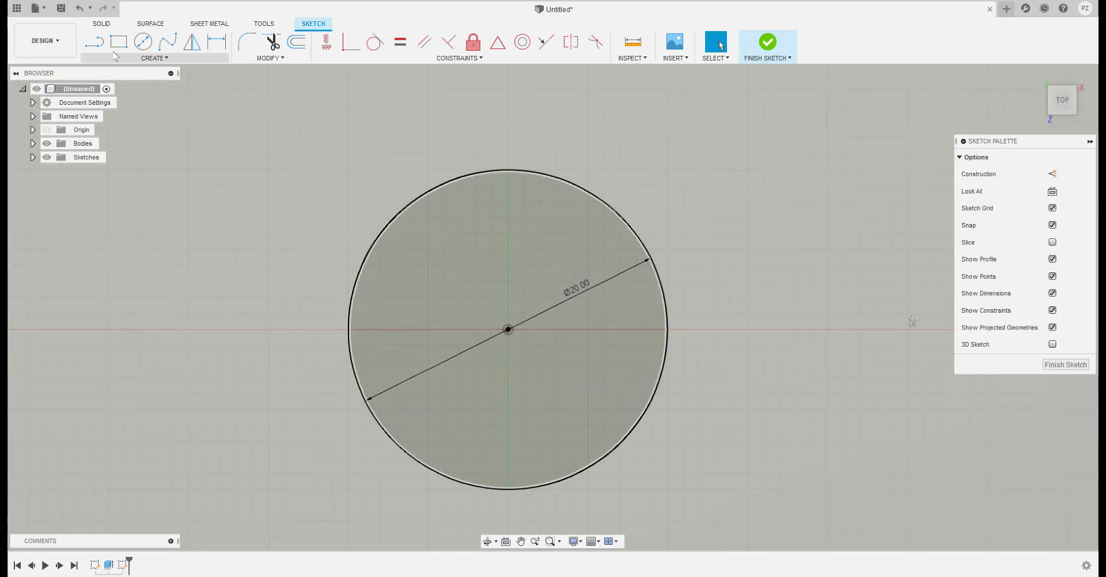
left_click(100, 44)
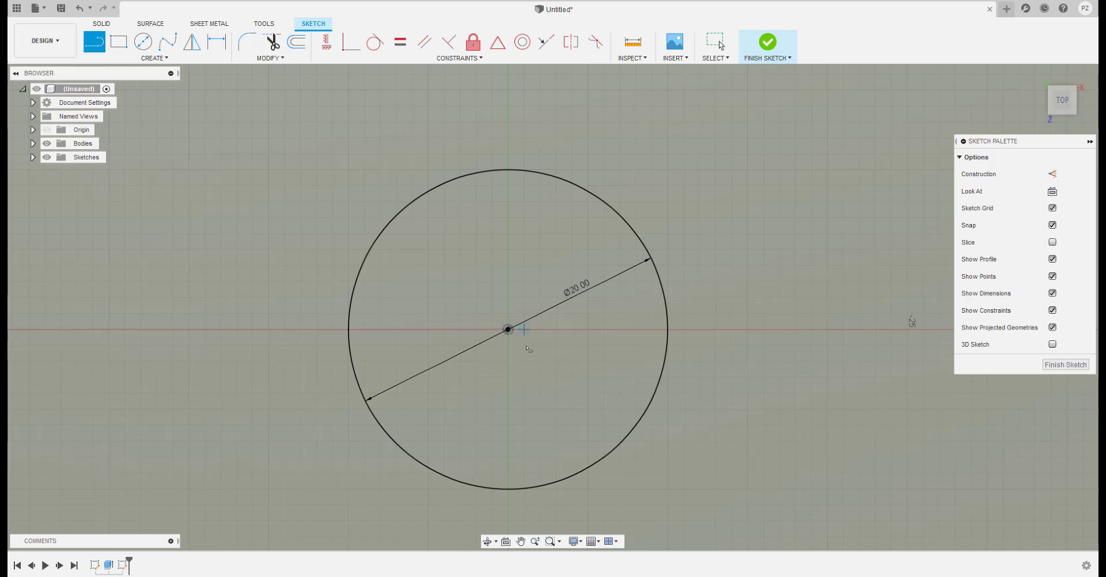
left_click(508, 330)
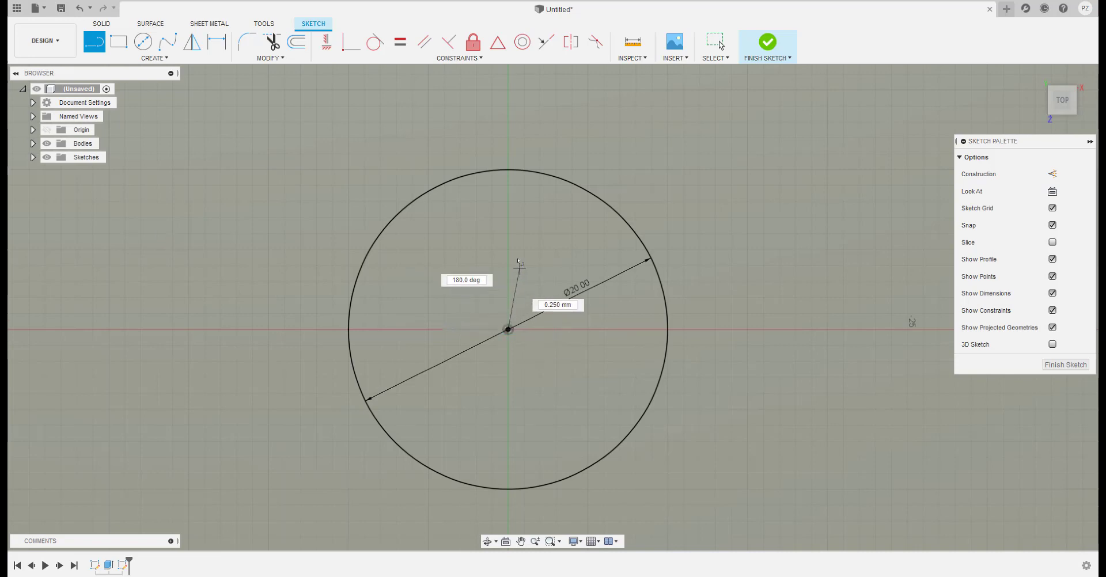
double_click(507, 171)
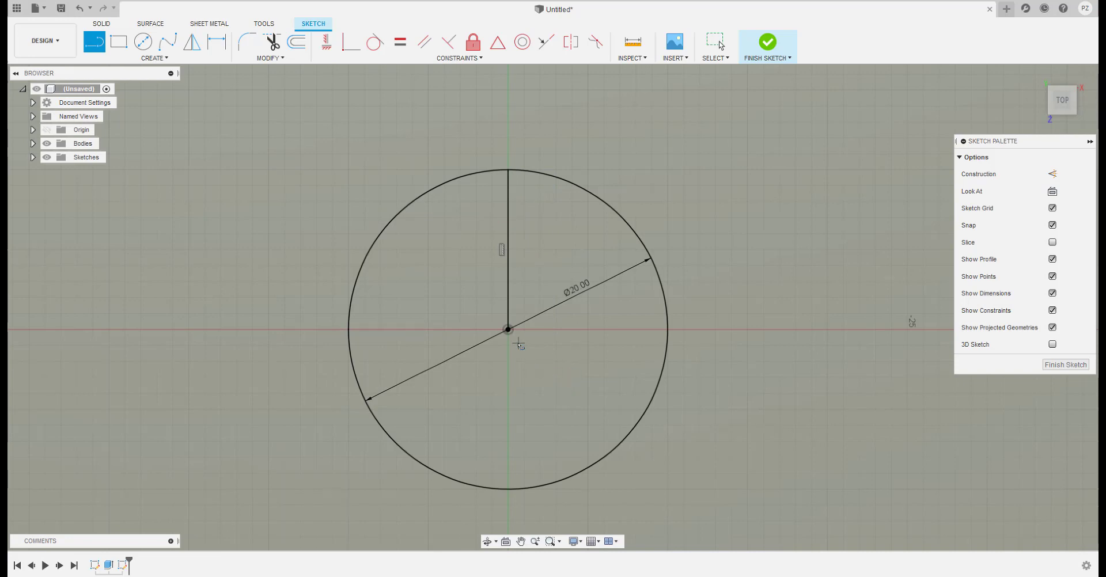
left_click(508, 329)
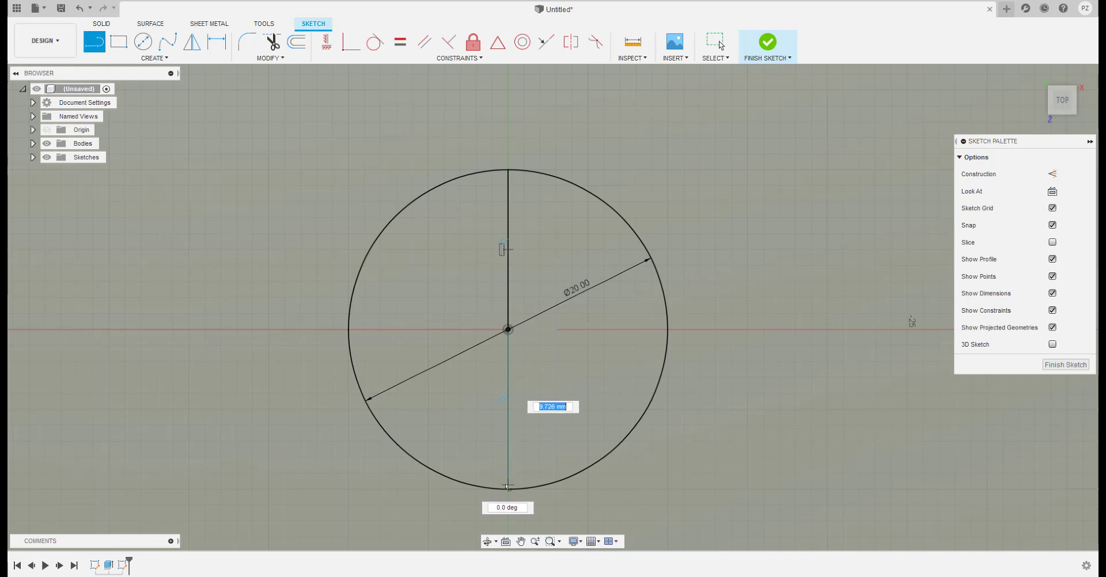
double_click(508, 488)
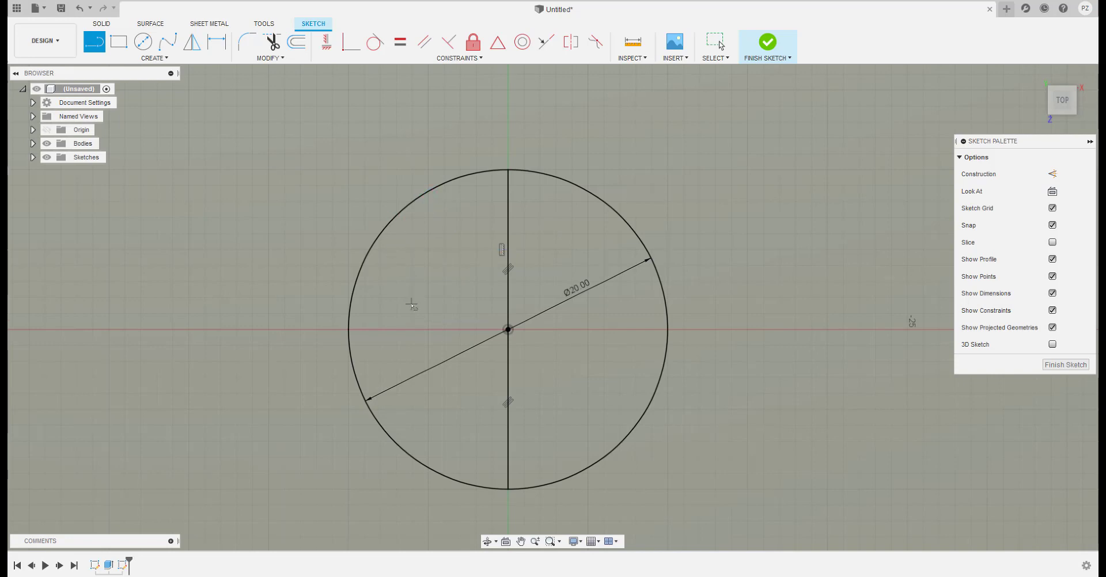
Trim away the left half of the circle's outline and finish the sketch.
left_click(272, 43)
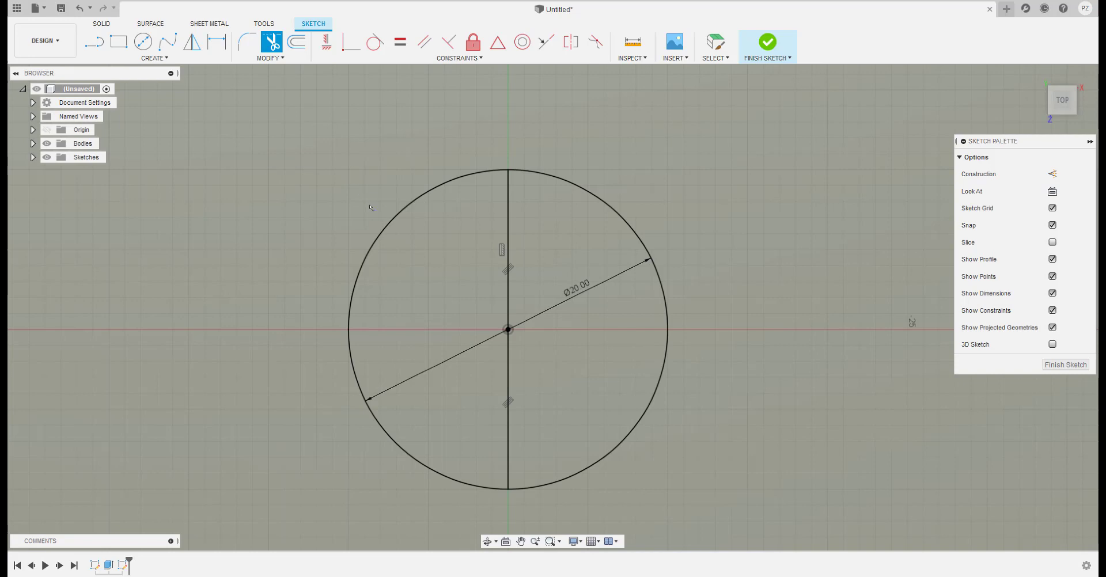
left_click(387, 229)
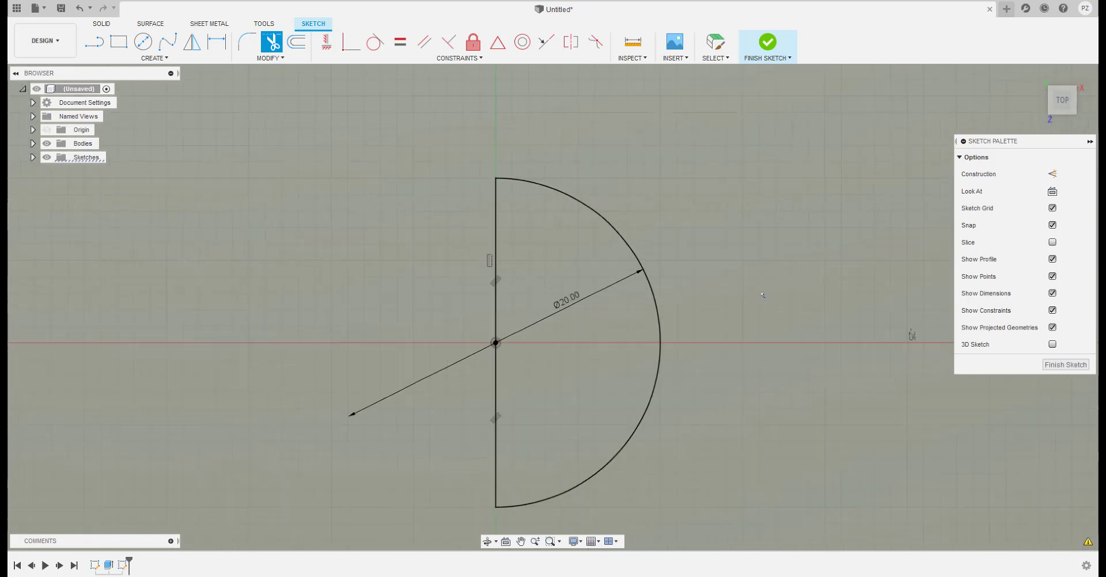
scroll(766, 306, "down", 6)
middle_click_drag(781, 290, 640, 274)
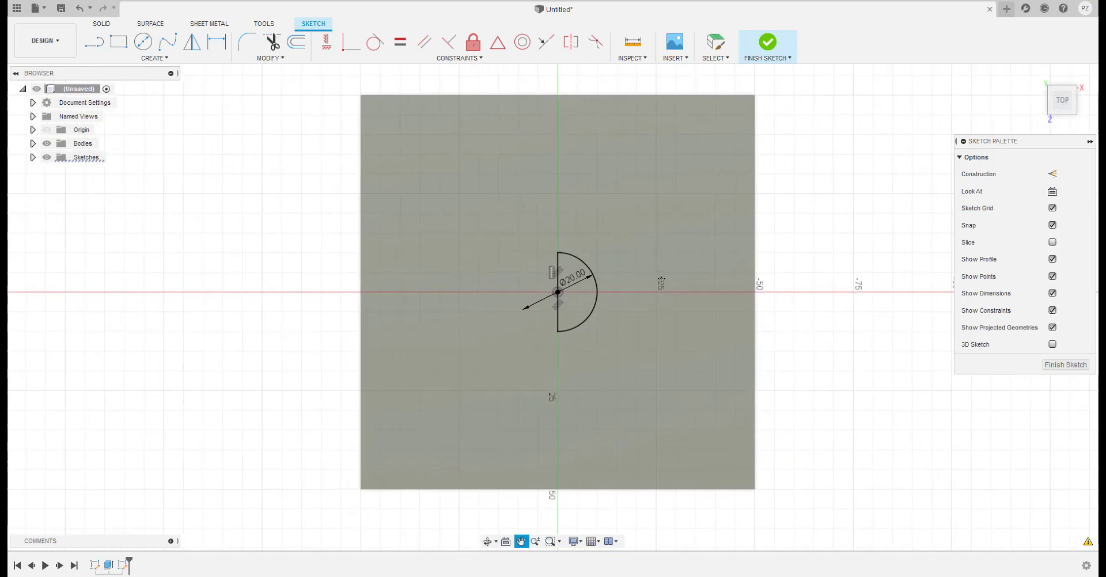
left_click(769, 45)
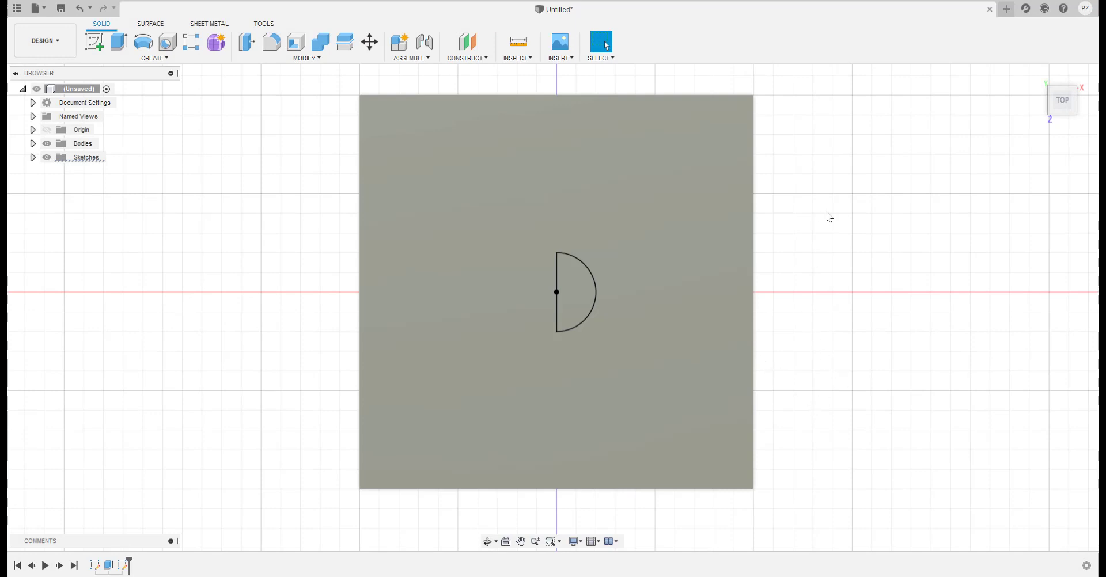
mouse_move(1046, 92)
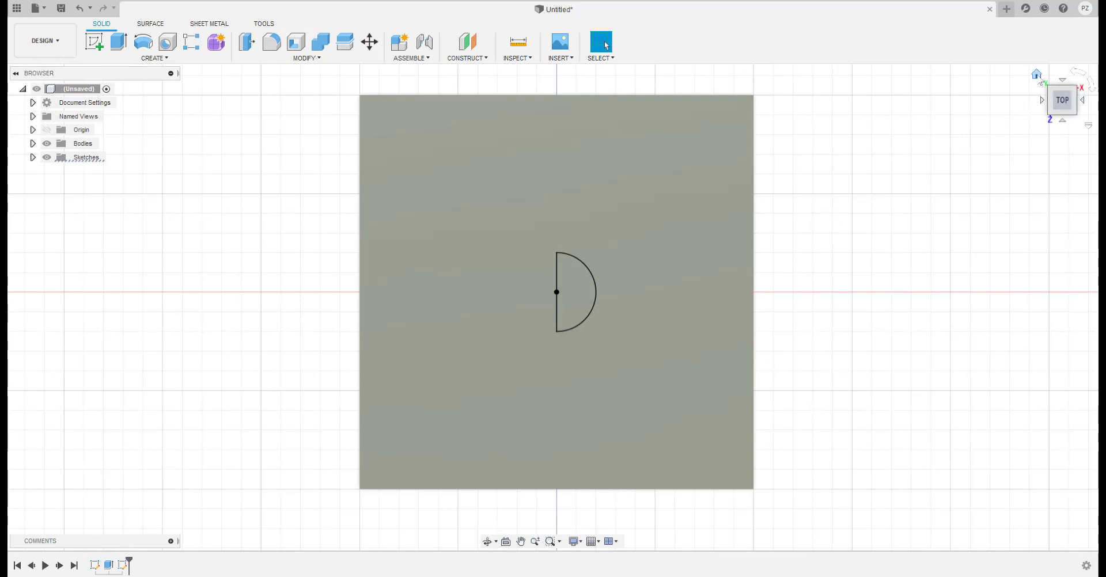
left_click(1037, 75)
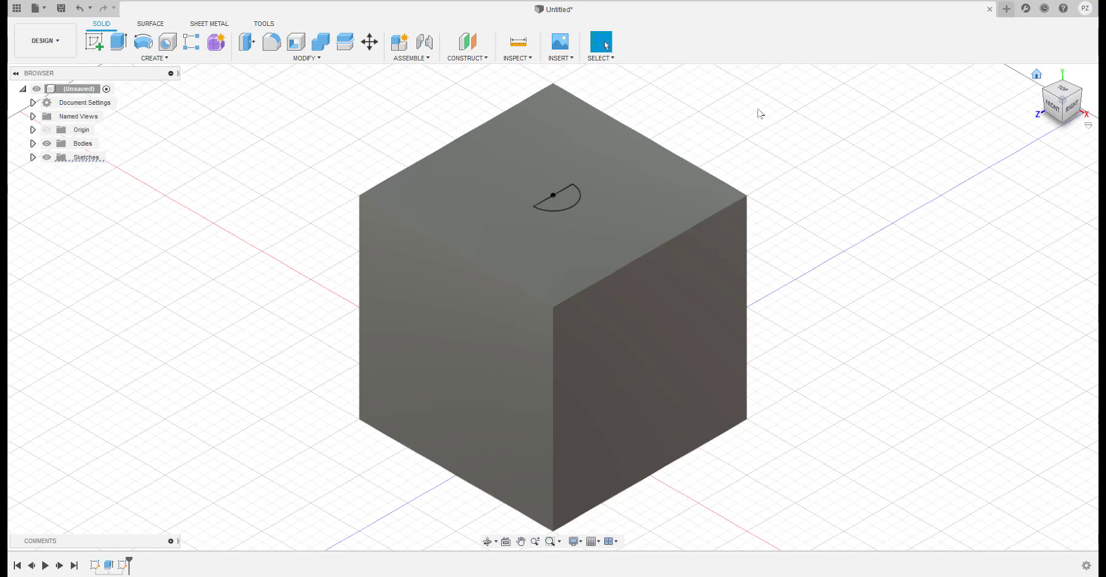
scroll(514, 134, "up", 2)
scroll(617, 179, "up", 4)
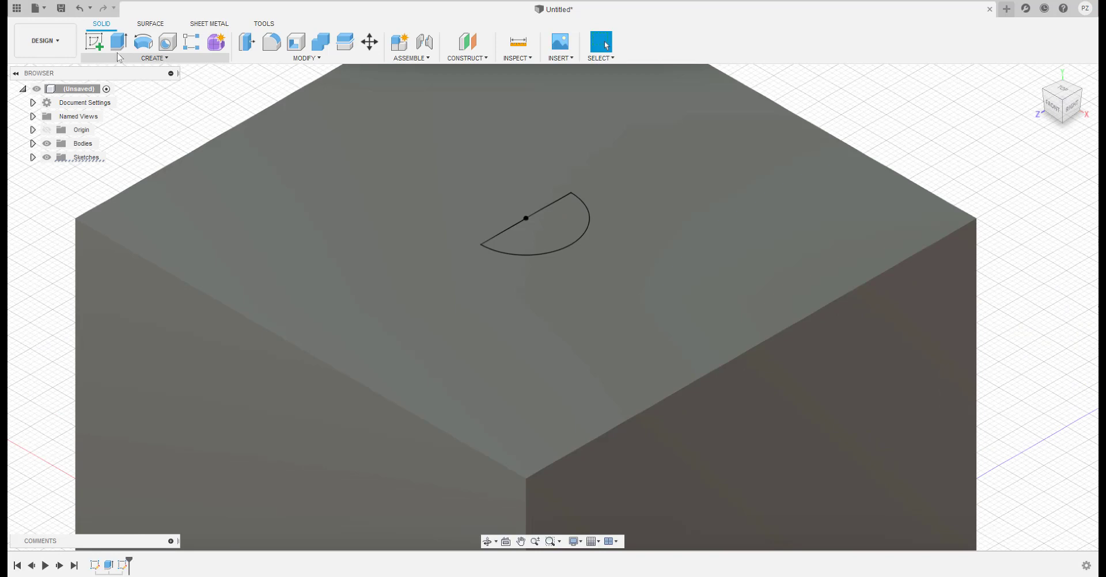
left_click(118, 43)
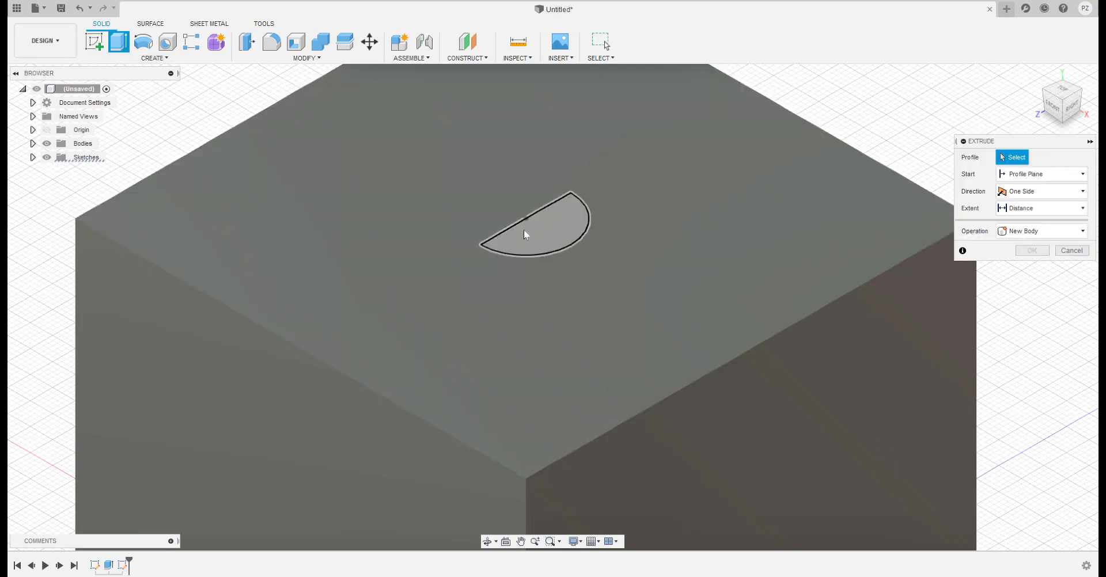
left_click(523, 229)
left_click_drag(548, 226, 568, 329)
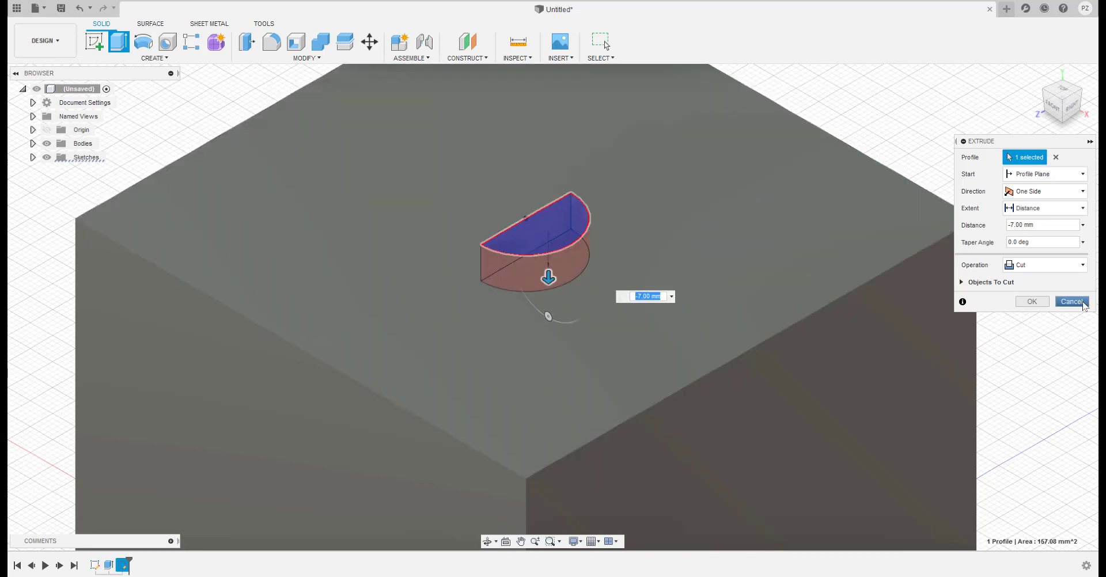
left_click(1082, 304)
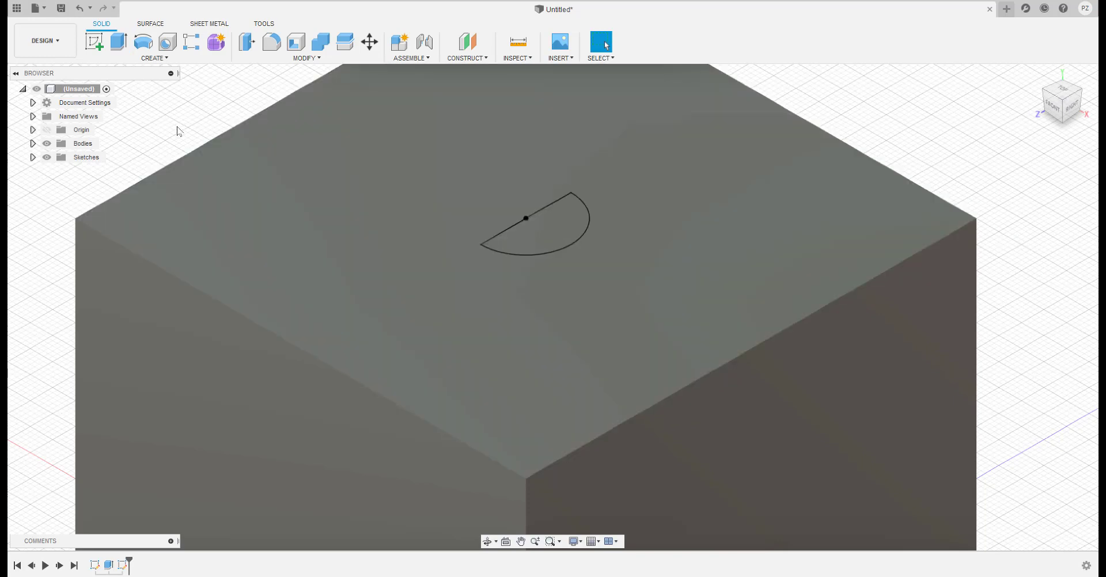
Revolve the half-circle profile 360° about its straight edge as a cut into the cube's top face.
left_click(142, 47)
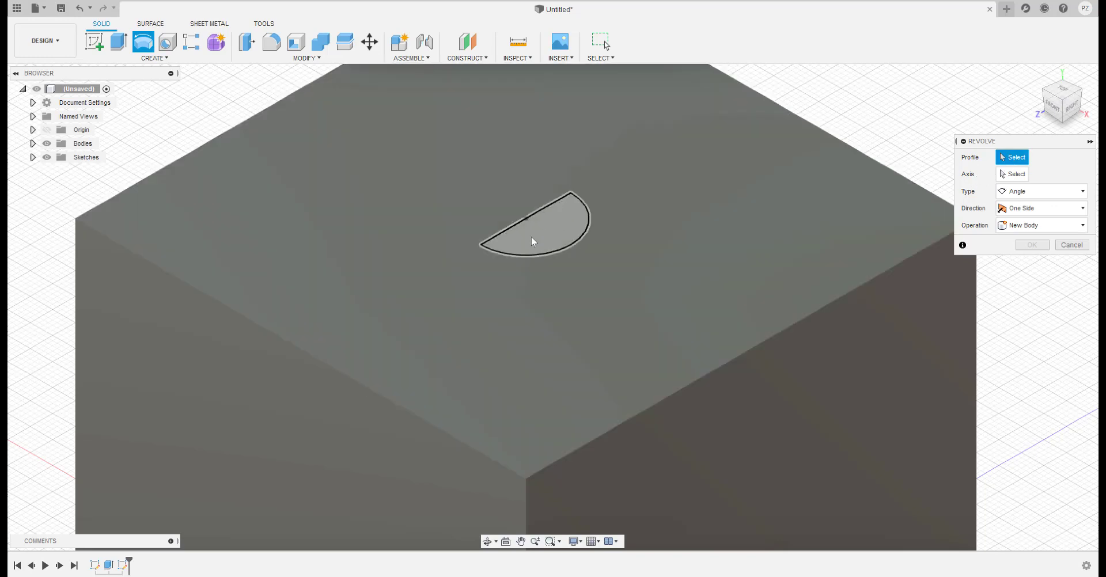
left_click(557, 220)
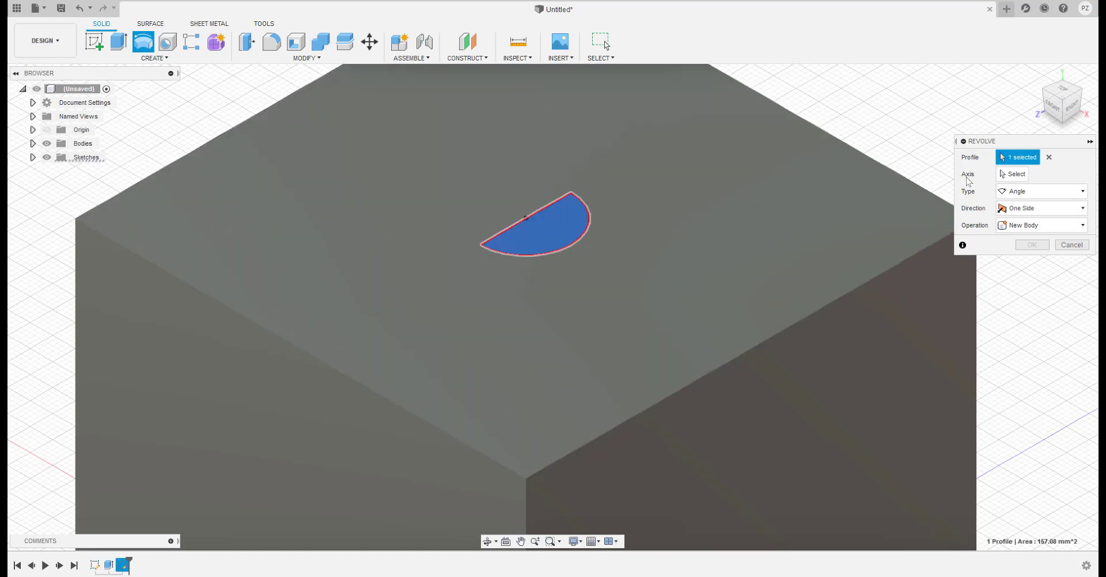
left_click(1013, 174)
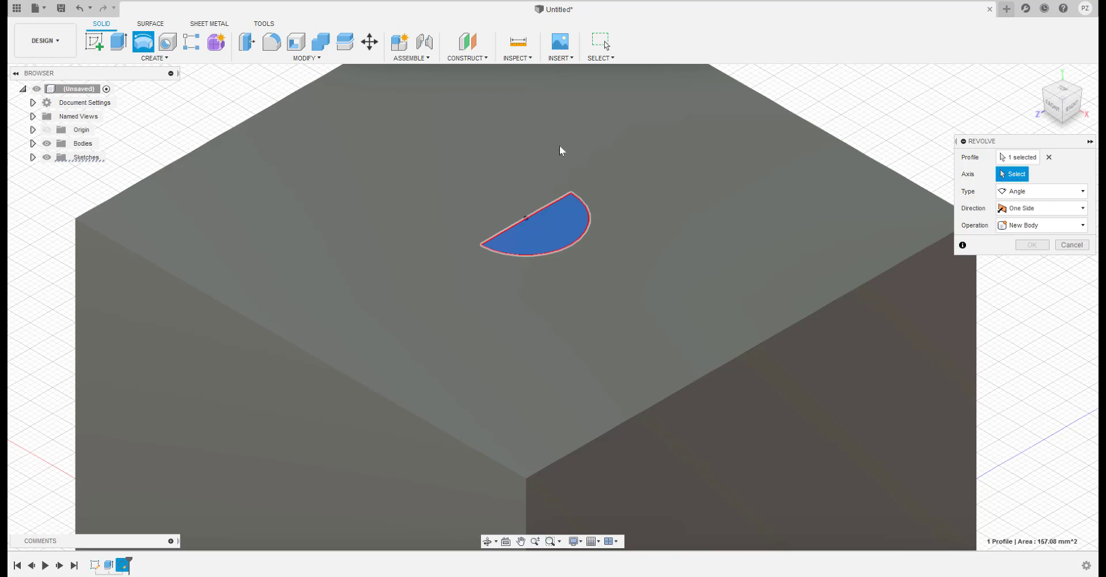
left_click(543, 212)
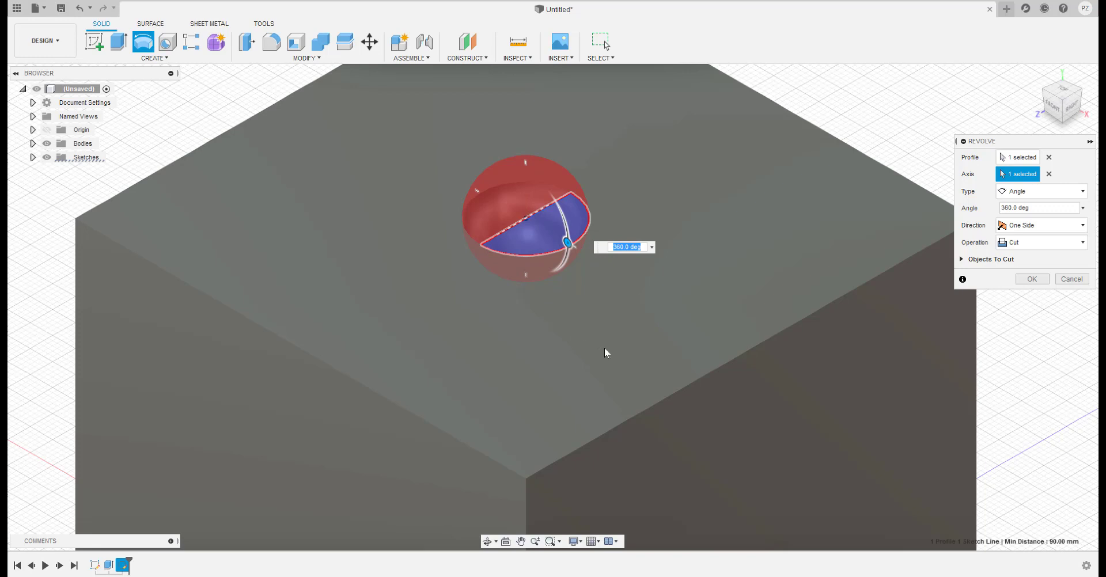
middle_click_drag(624, 328, 608, 287)
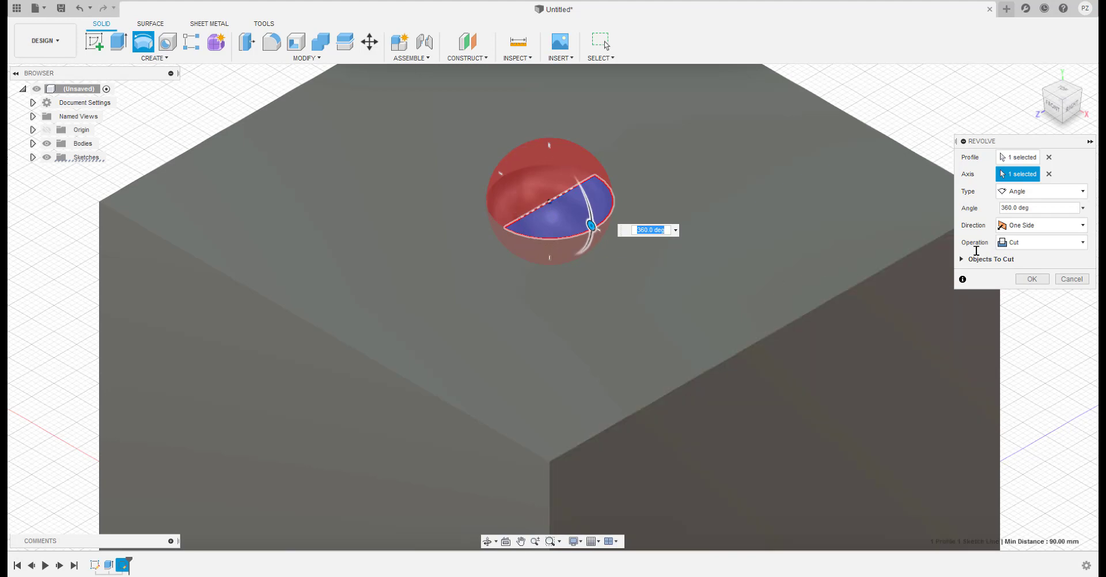
left_click(1084, 245)
left_click(1016, 258)
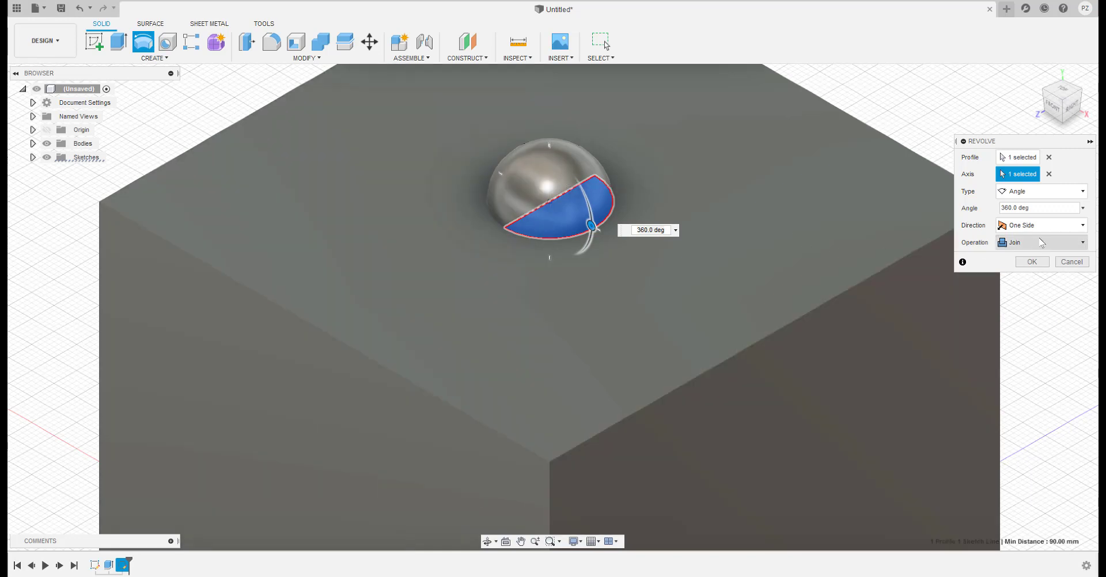
left_click(1086, 244)
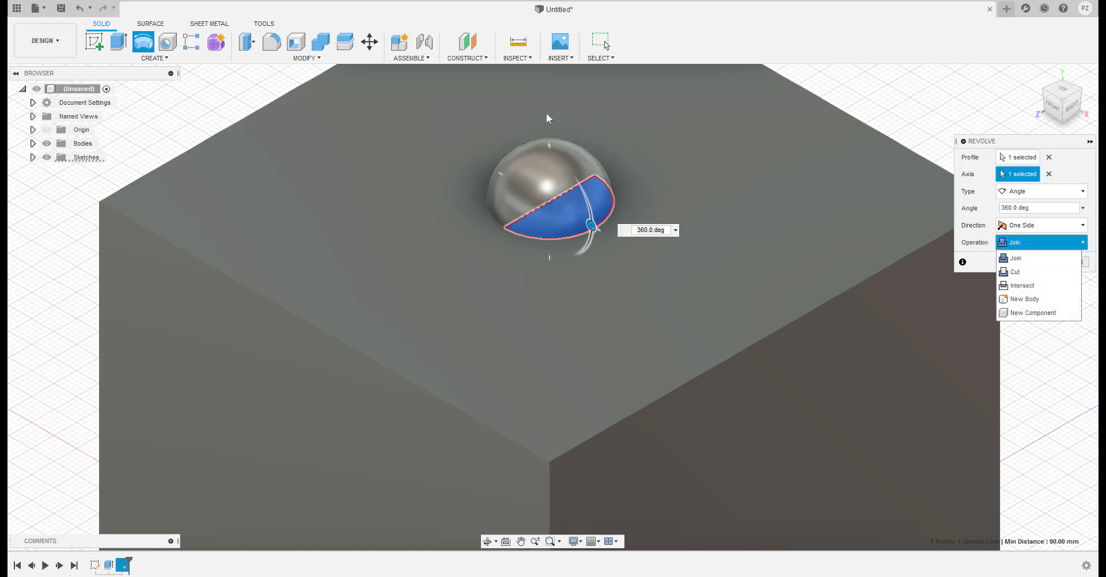
left_click(1023, 268)
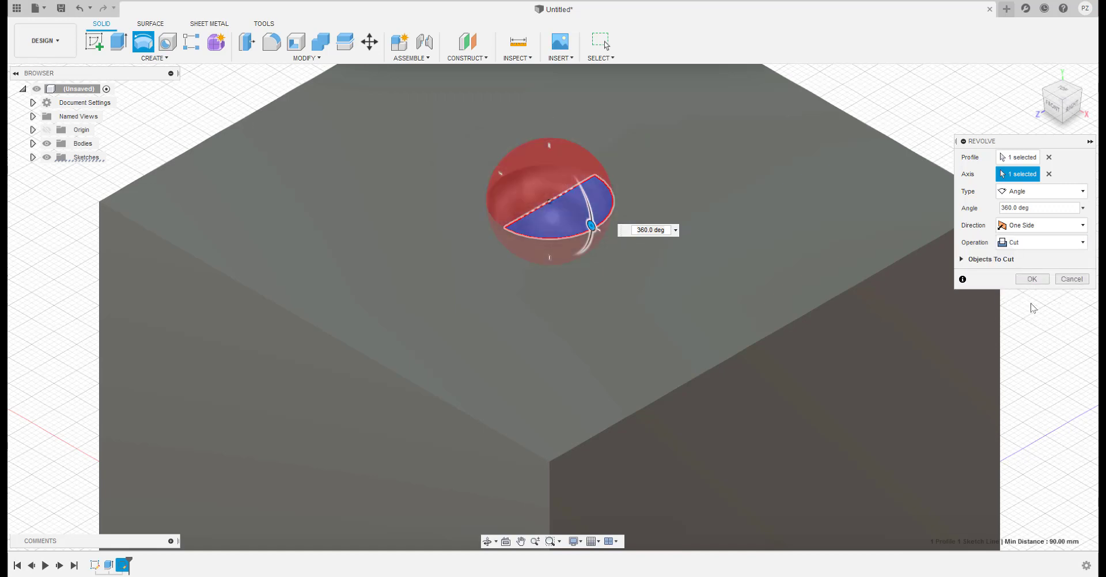
left_click(1032, 279)
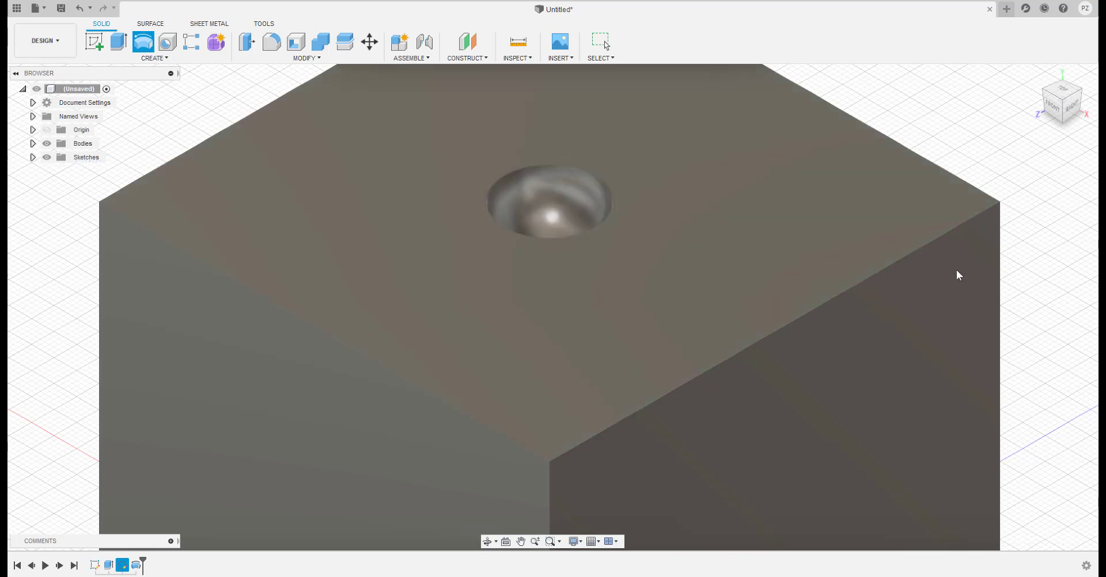
Start a new sketch on the cube's bottom face, opposite the spherical recess.
scroll(757, 333, "down", 10)
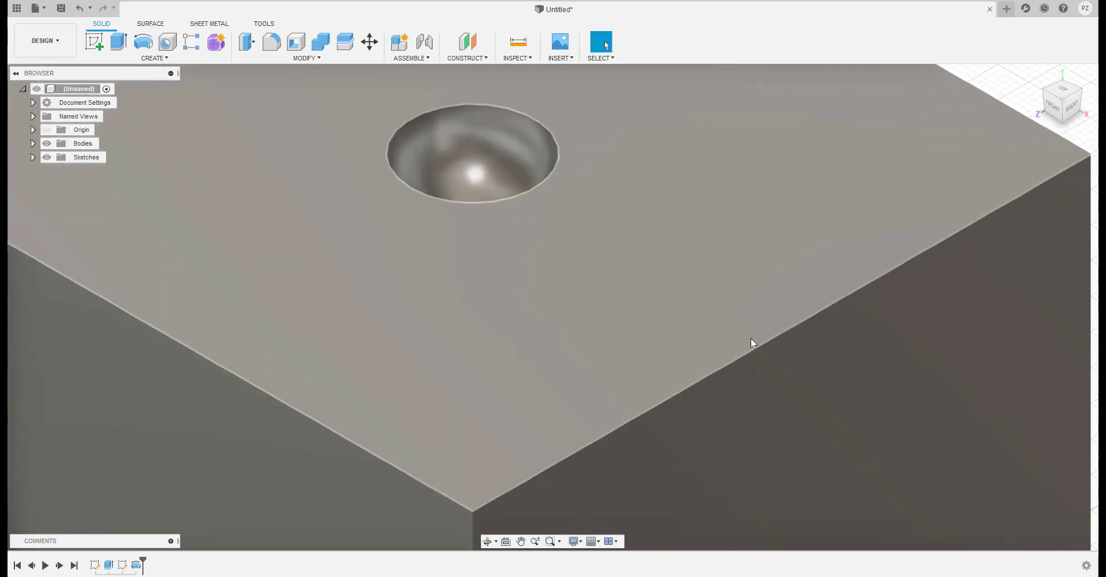
scroll(744, 348, "up", 1)
middle_click_drag(745, 356, 680, 310)
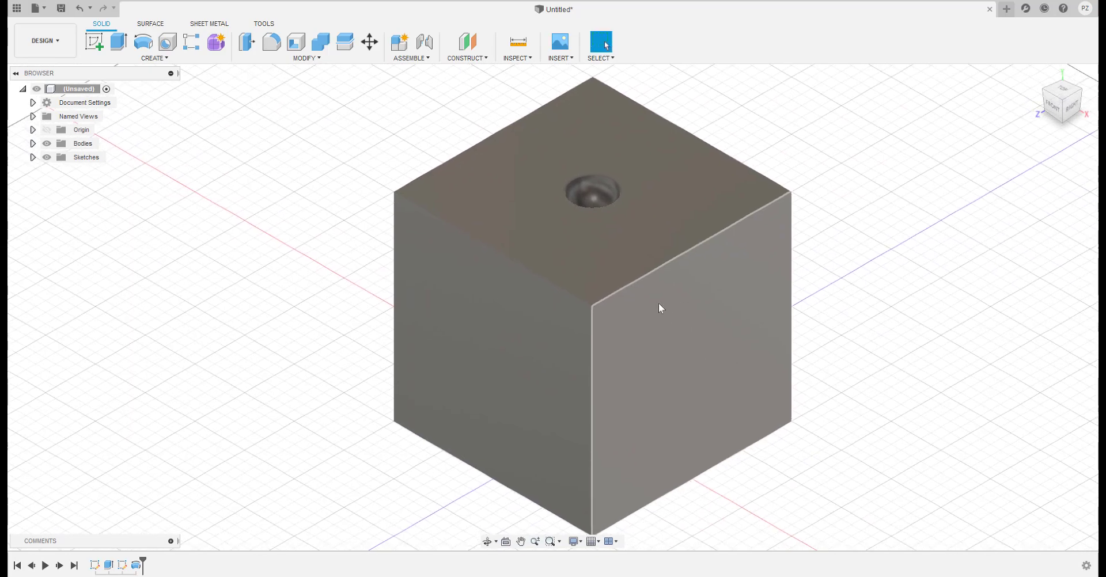
middle_click_drag(853, 466, 750, 358, "shift")
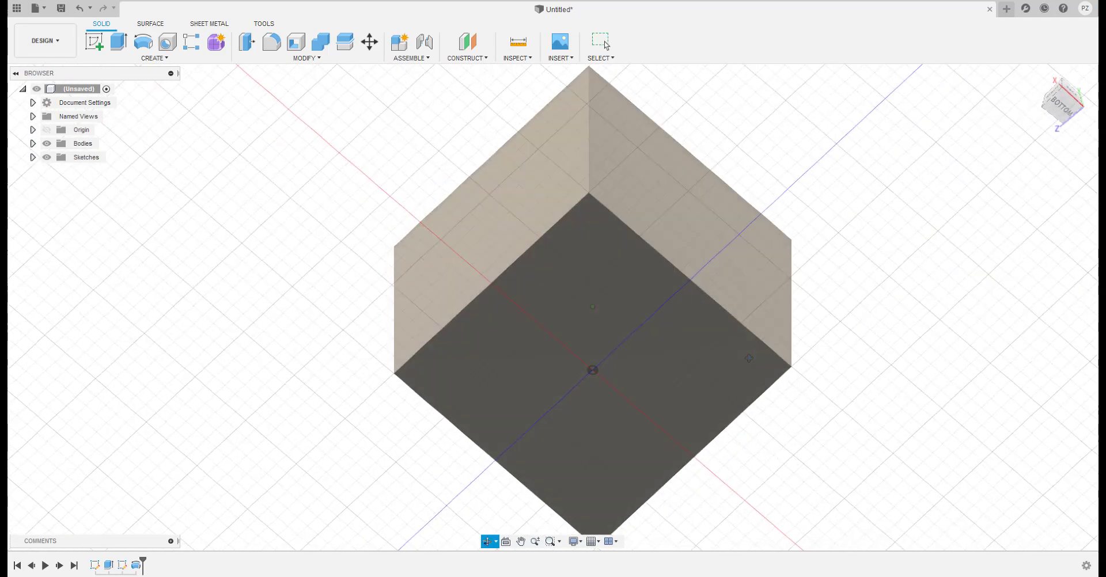
middle_click_drag(763, 459, 53, 101, "shift")
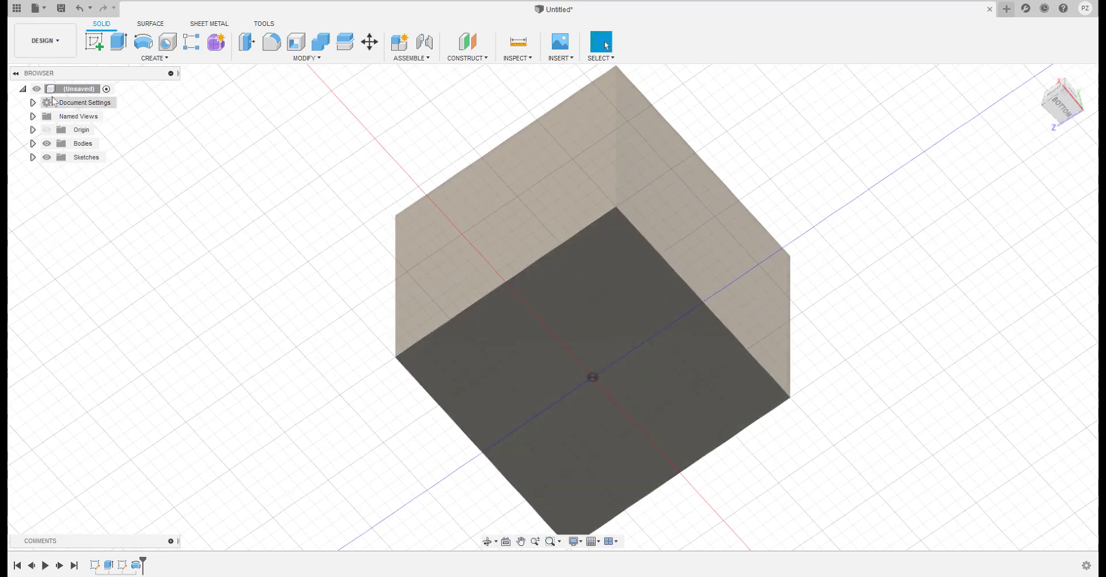
left_click(104, 51)
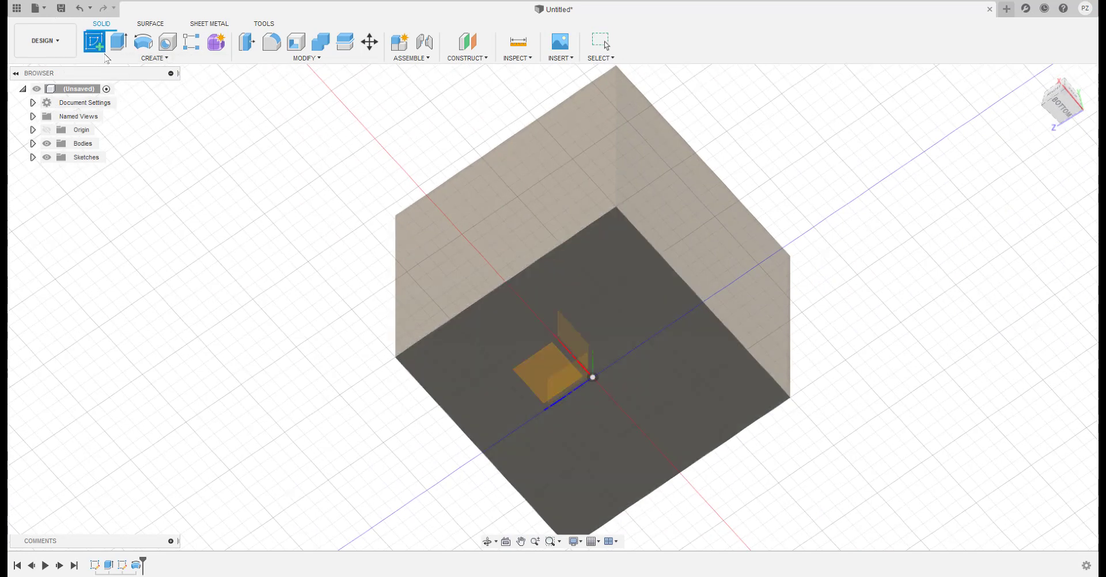
left_click(673, 329)
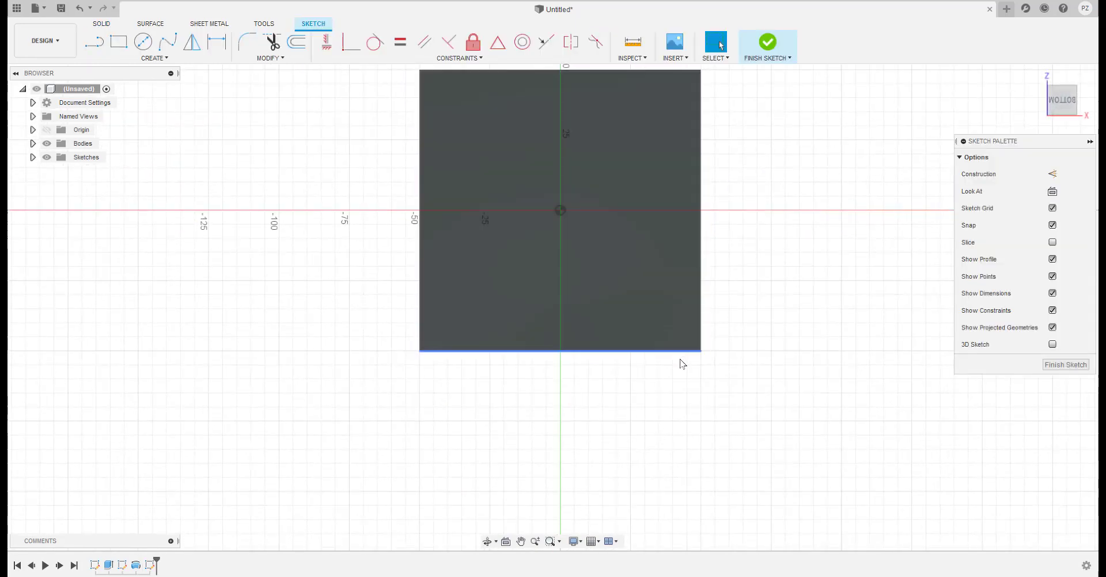
mouse_move(1064, 104)
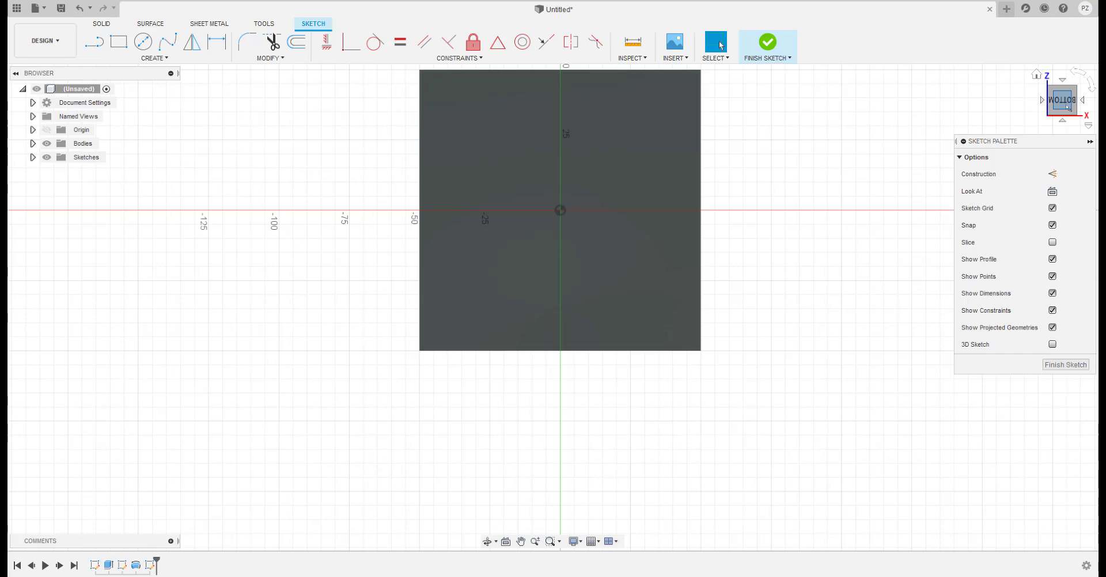
left_click(1079, 74)
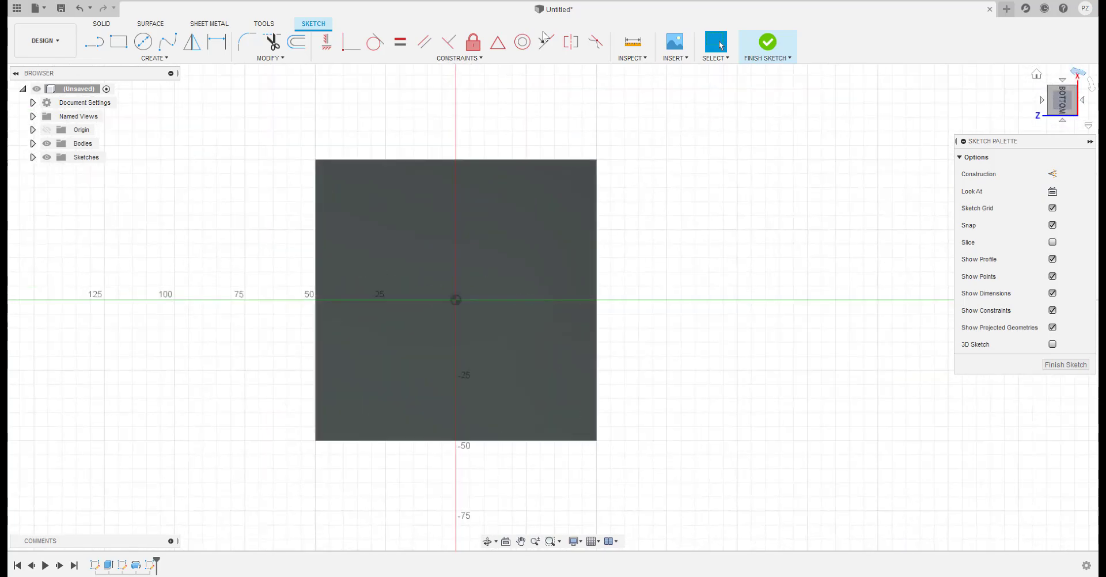
Draw a 15 mm diameter circle in the upper-left area of the cube's bottom face.
left_click(1079, 72)
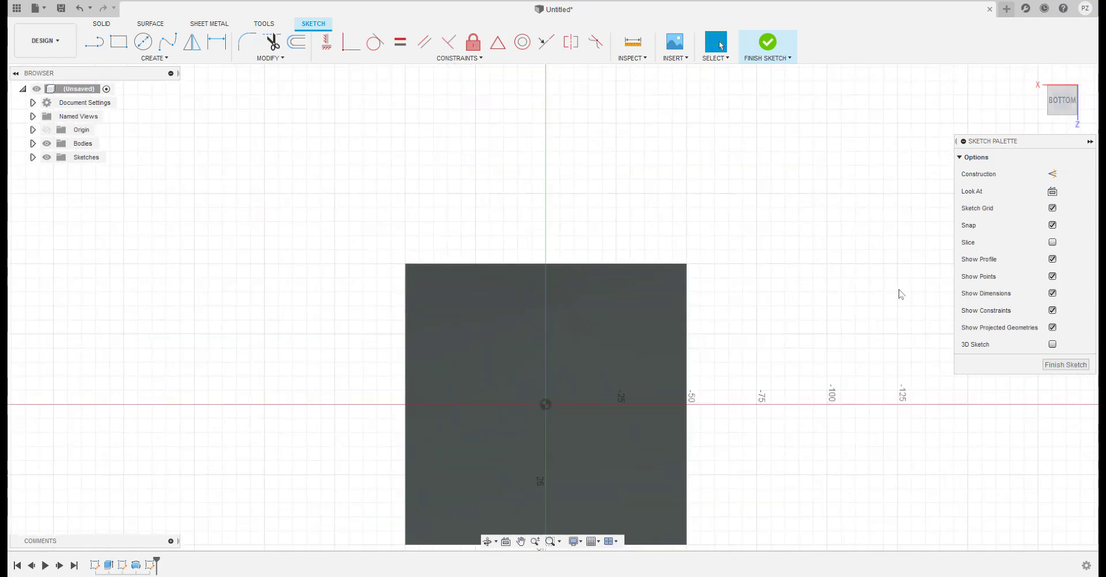
middle_click_drag(884, 289, 898, 198)
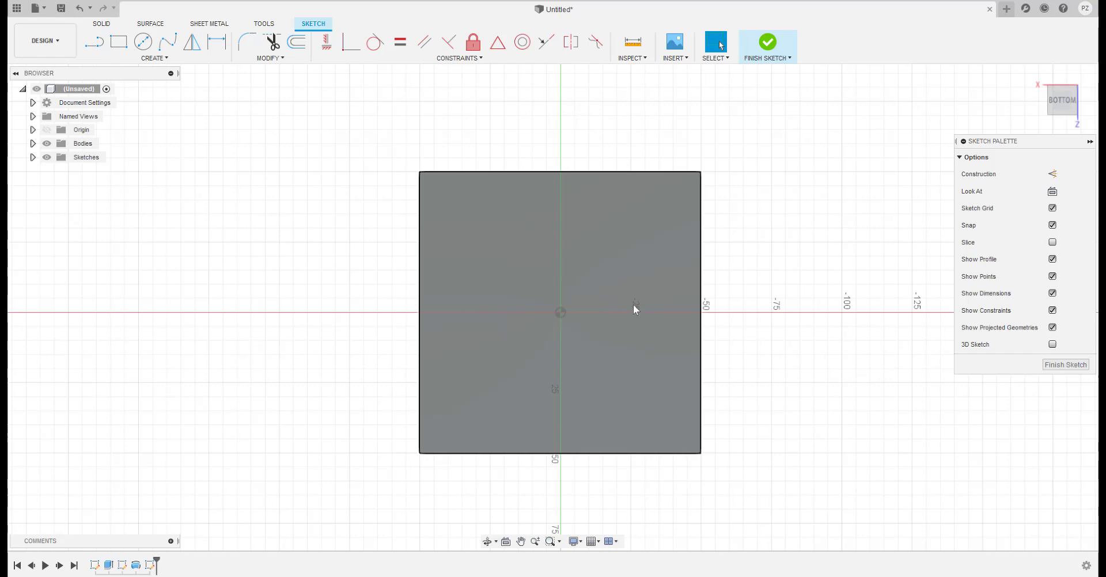
left_click(145, 43)
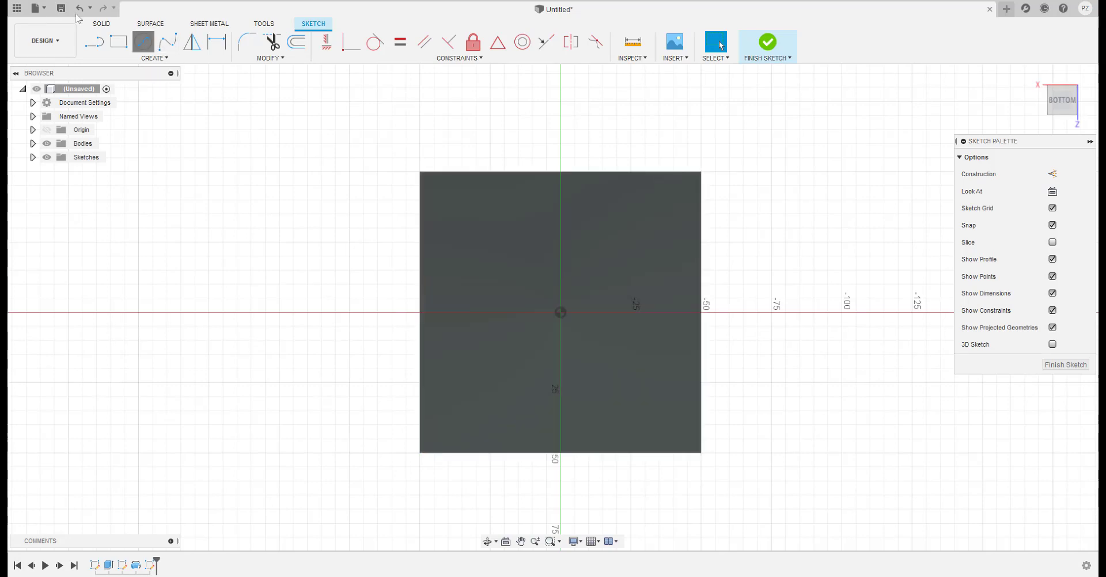
left_click(490, 231)
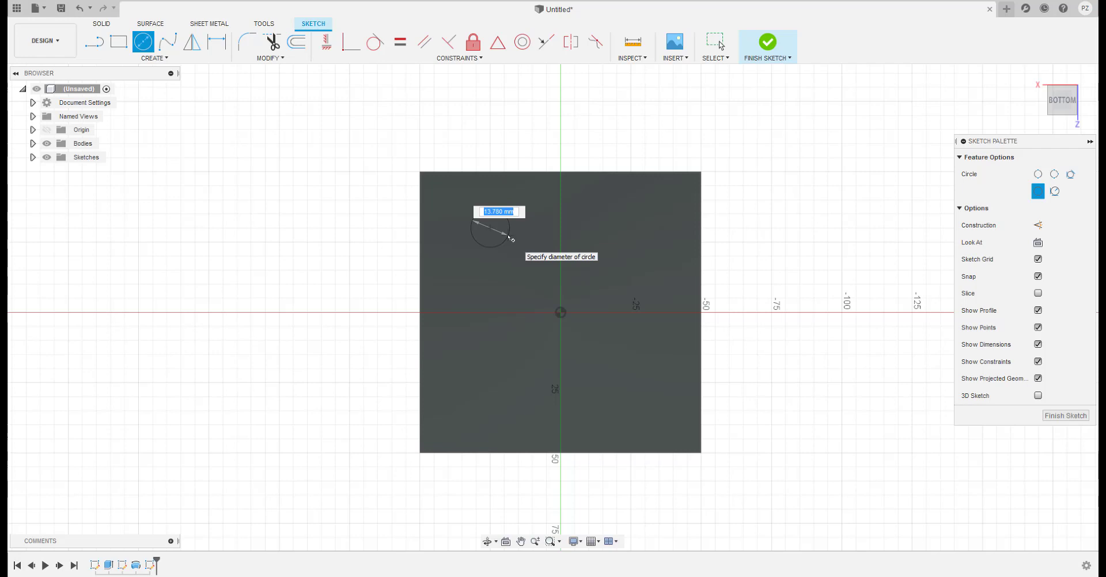
type("151")
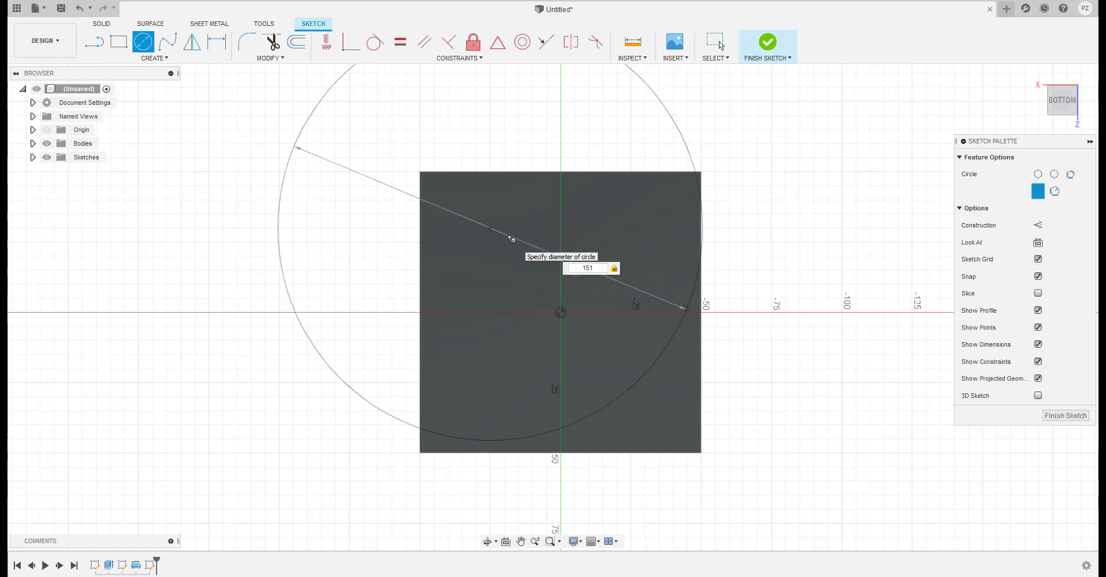
key("BackSpace")
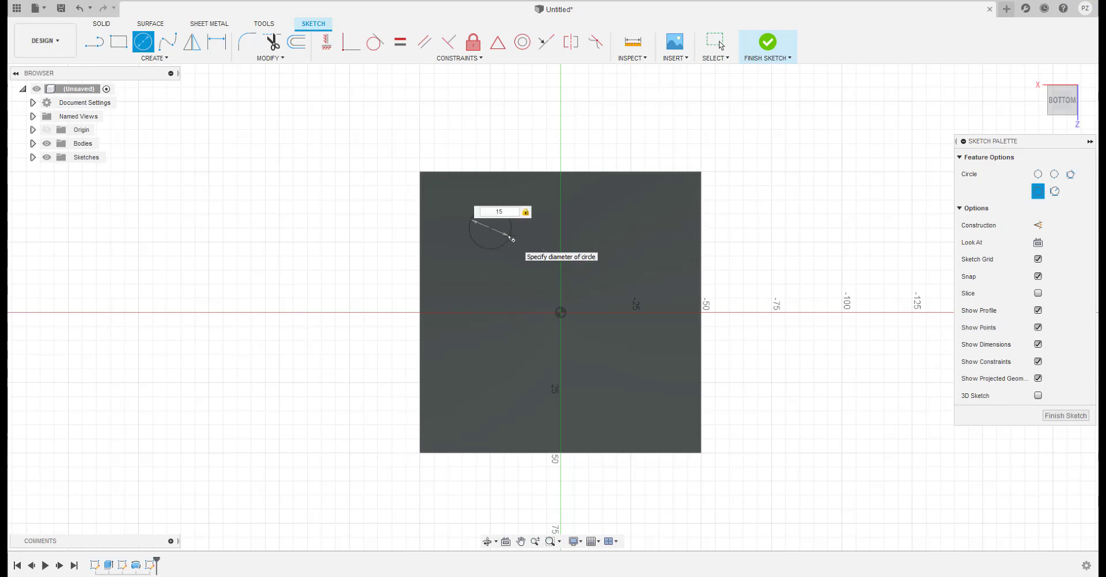
key("Return")
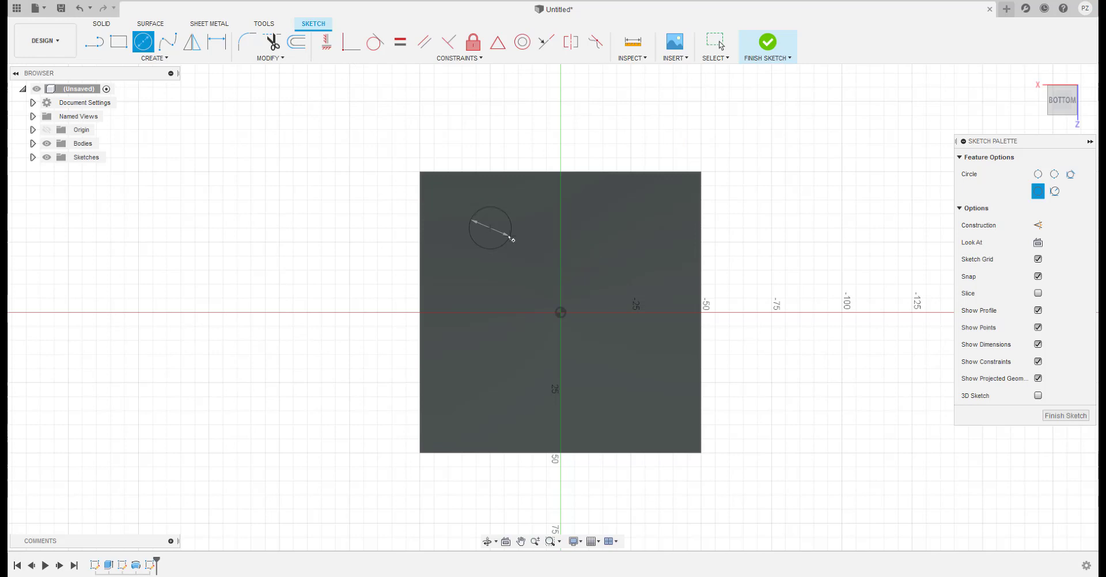
key("Escape")
Draw a second 15 mm circle directly below the first, centred on the horizontal axis.
key("c")
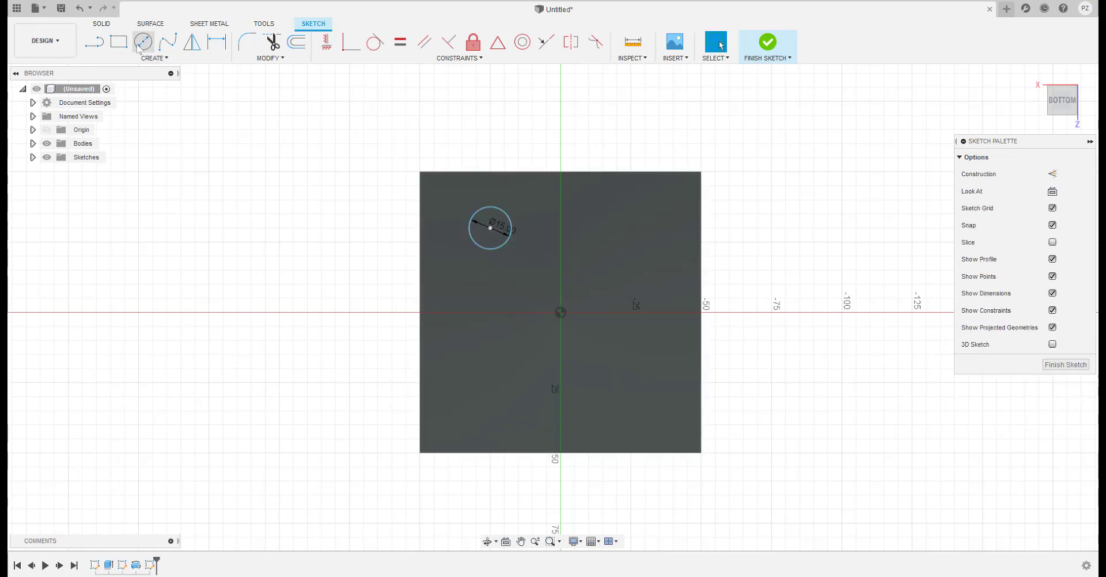
left_click(490, 313)
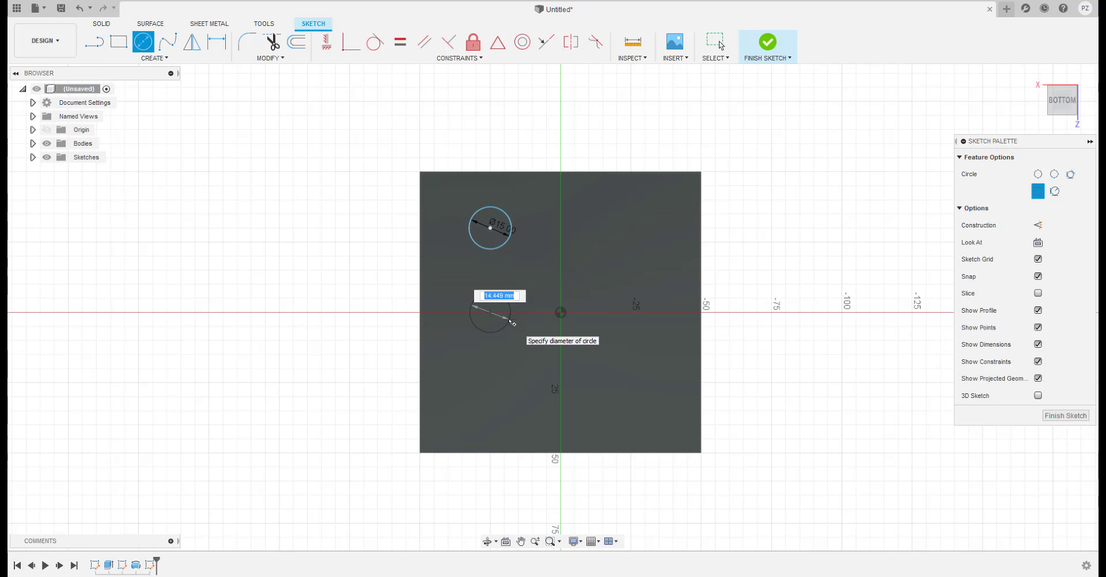
type("15")
key("Return")
key("Escape")
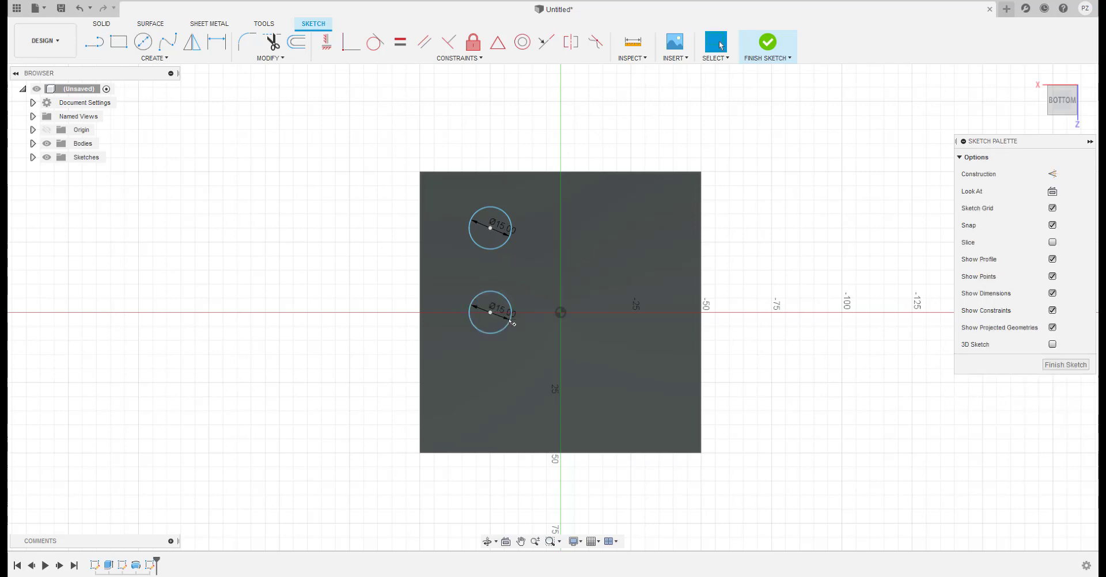
Complete the left column with a third 15 mm circle near the face's lower edge, vertically aligned with the other two.
left_click(143, 41)
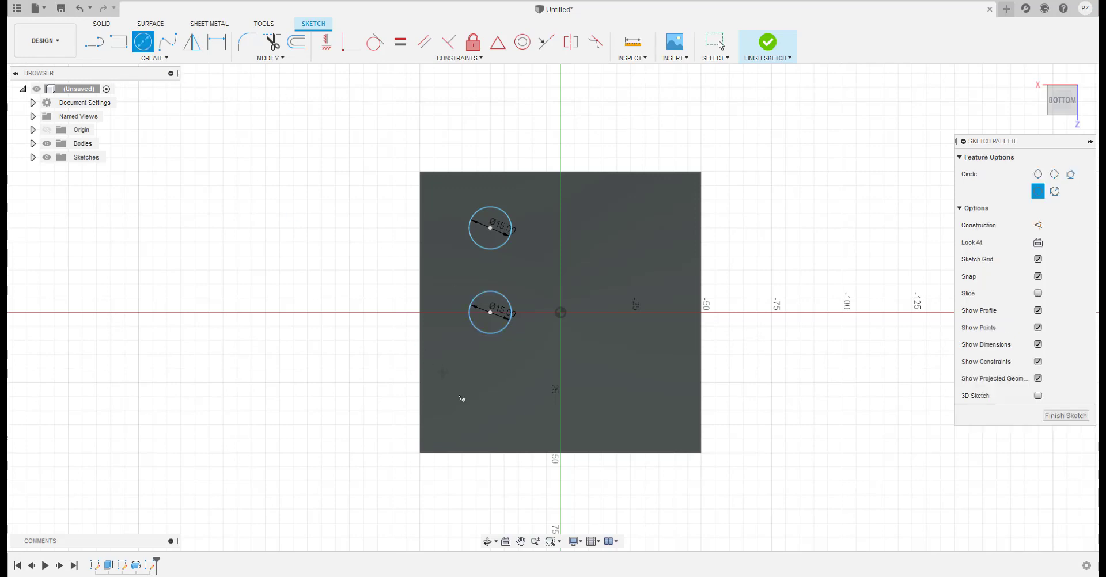
left_click(490, 411)
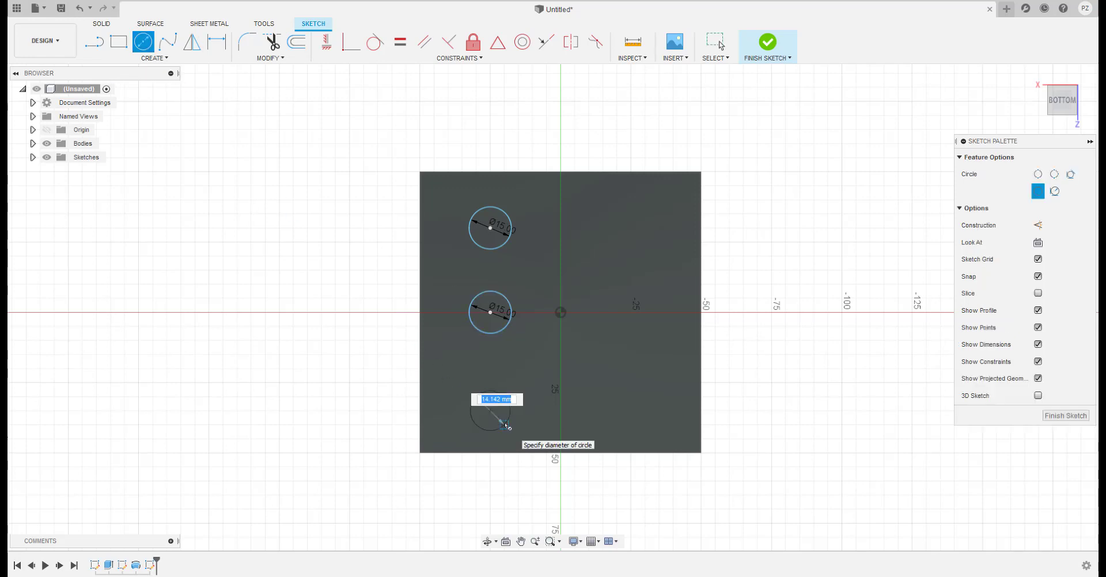
type("15")
key("Return")
key("Escape")
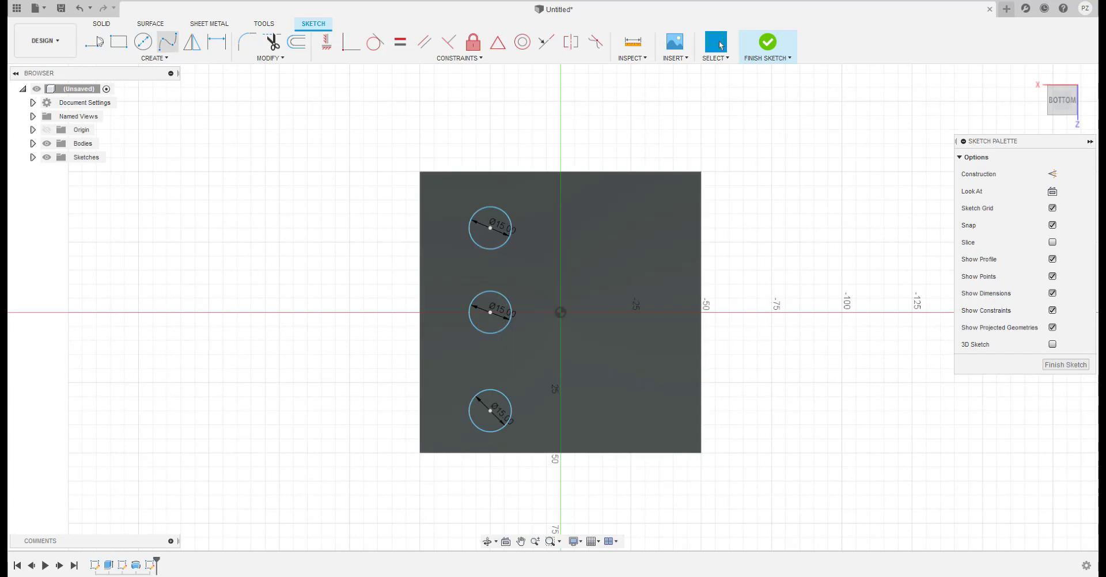
Draw a 15 mm circle in the face's upper-right area, level with the left column's upper circle.
left_click(143, 42)
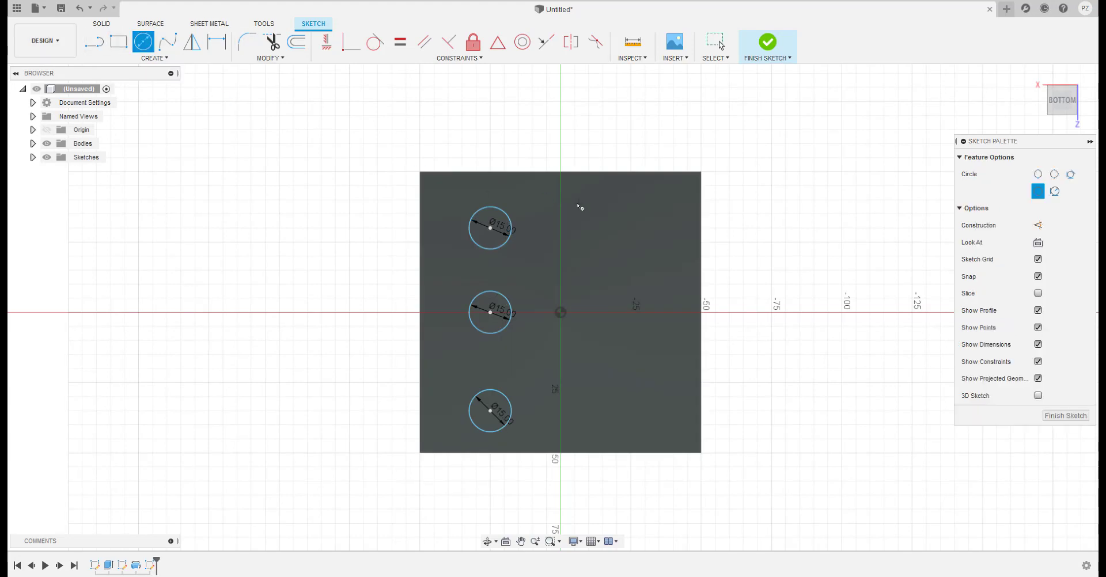
left_click(645, 228)
type("15")
key("Return")
key("Escape")
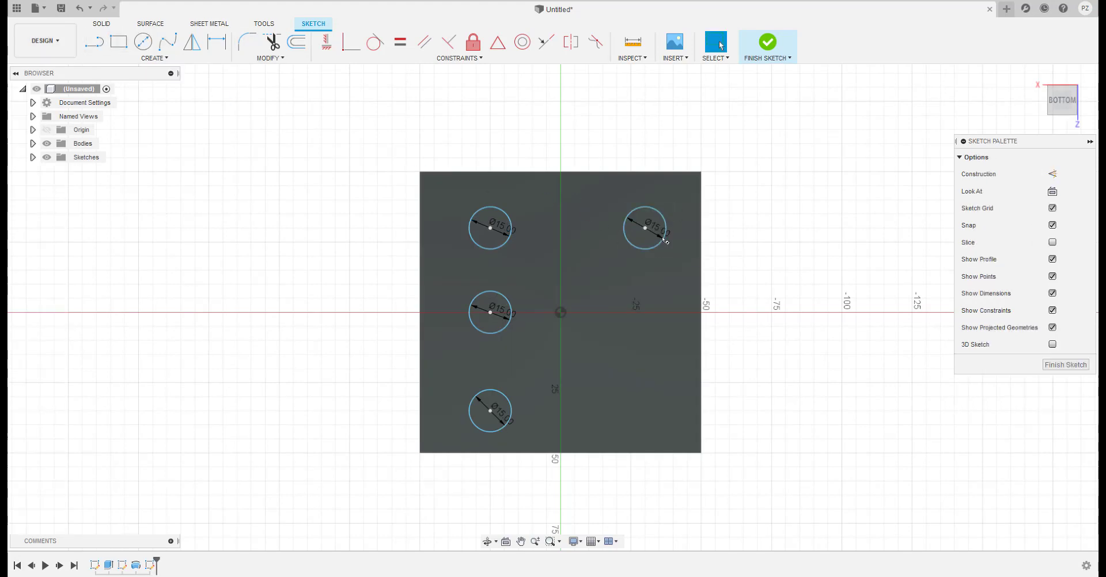
Draw a 15 mm circle on the horizontal axis near the face's right edge, slightly further out than the upper-right circle.
left_click(143, 42)
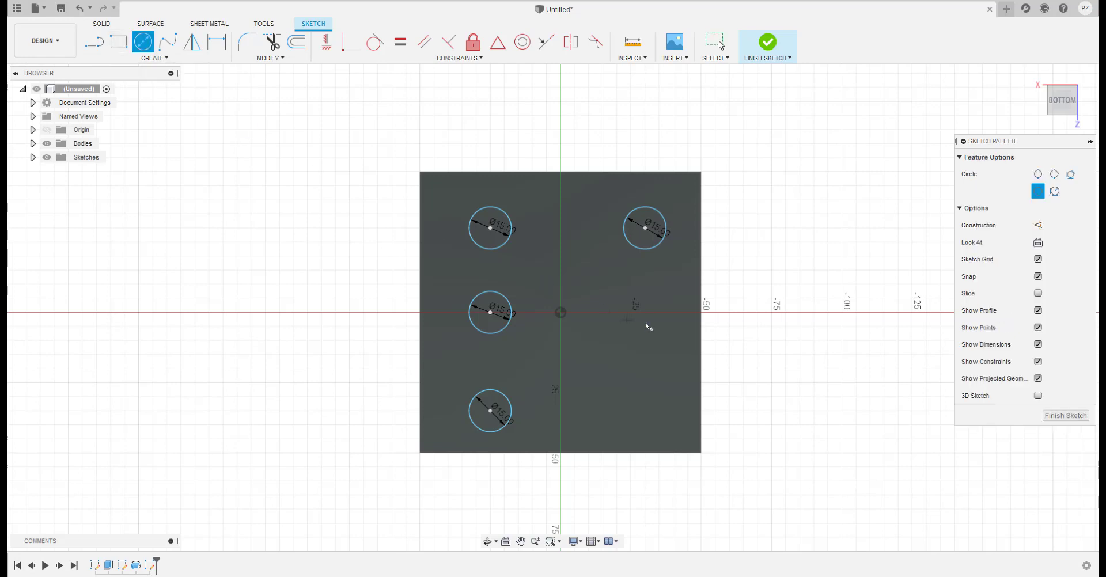
left_click(659, 312)
type("15")
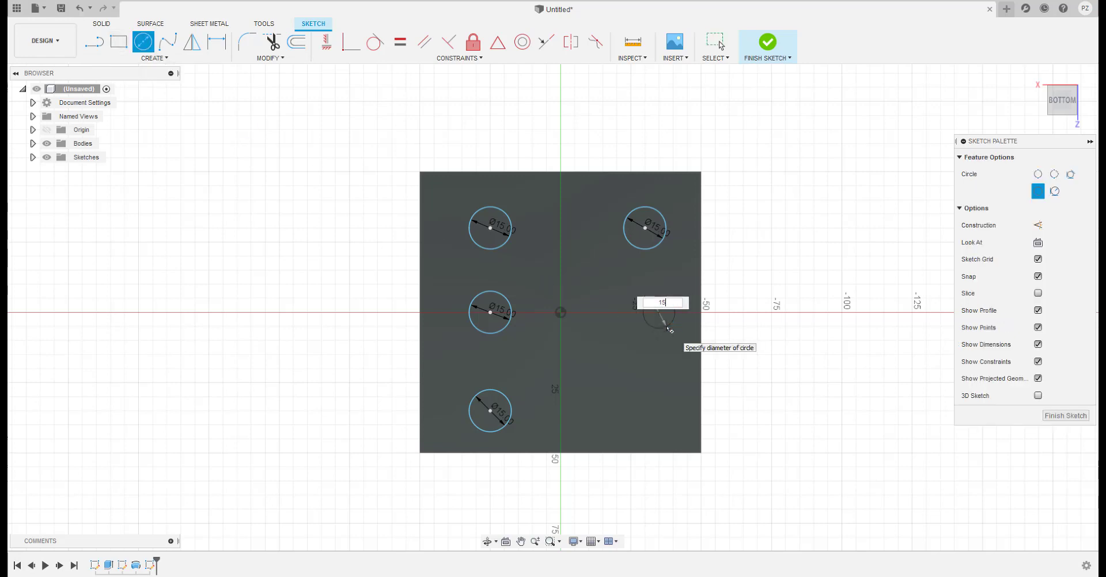
key("Return")
key("Escape")
Draw the sixth 15 mm circle in the face's lower-right area, below the upper-right circle and level with the lower-left one.
key("c")
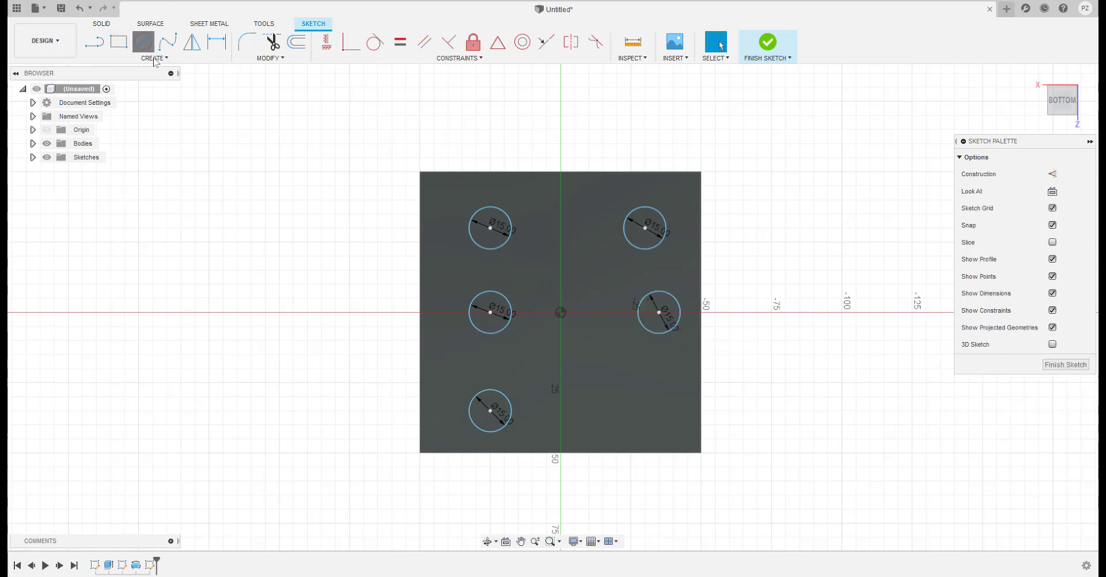
left_click(645, 411)
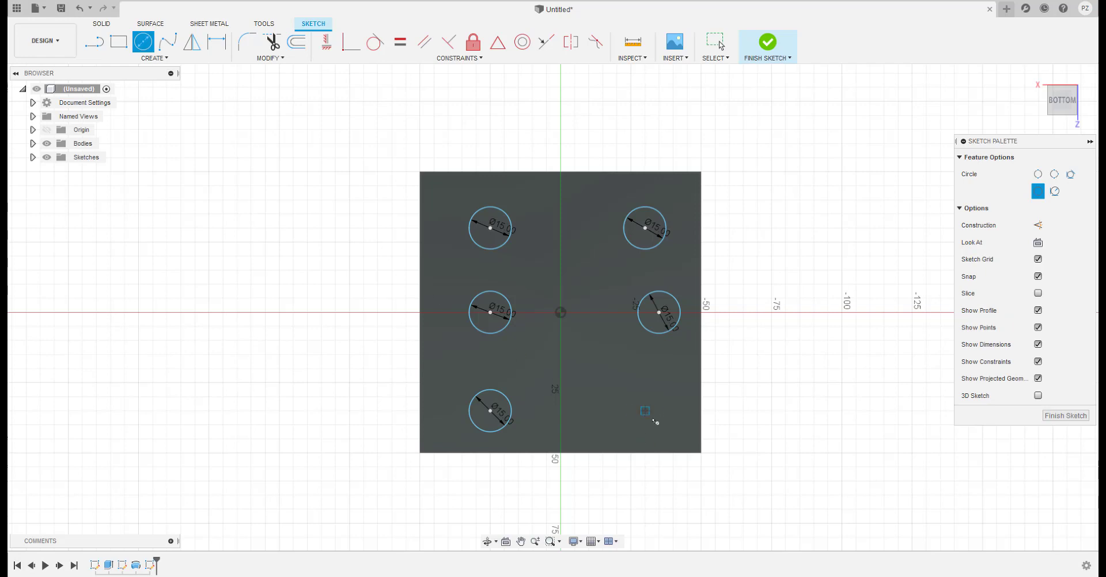
type("15")
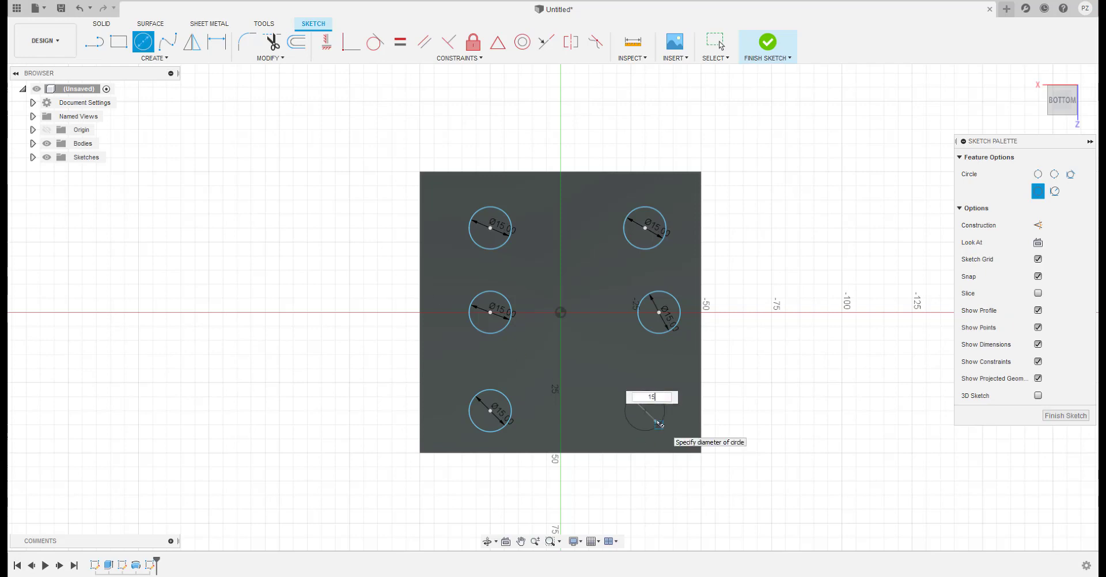
key("Return")
key("Escape")
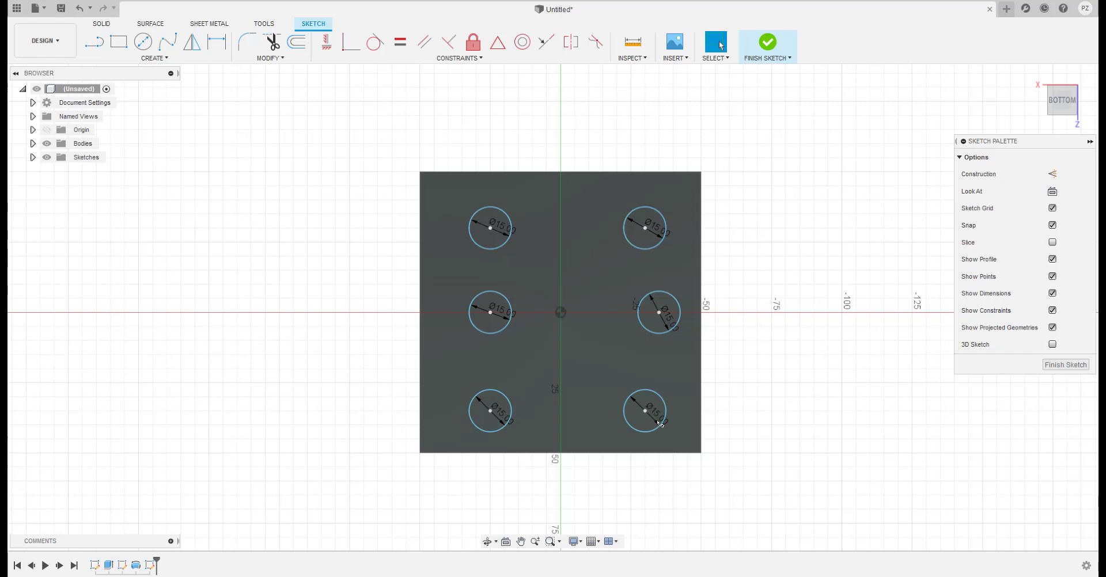